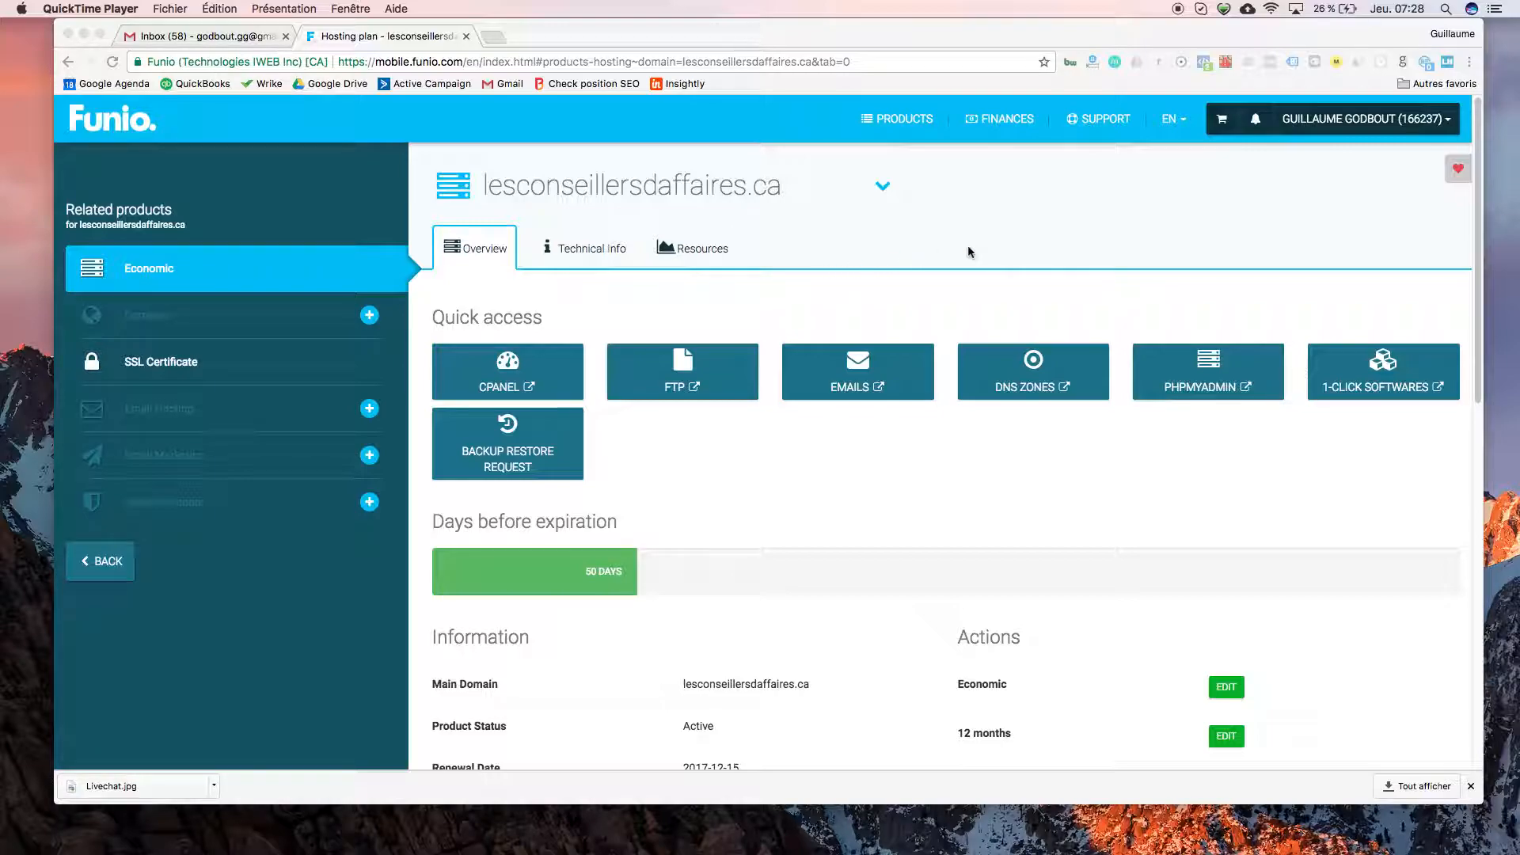
# - Scroll the Economic hosting plan overview for lesconseillersdaffaires.ca to check its Quick access shortcuts
pyautogui.scroll(-5, 966, 249)
pyautogui.scroll(3, 854, 261)
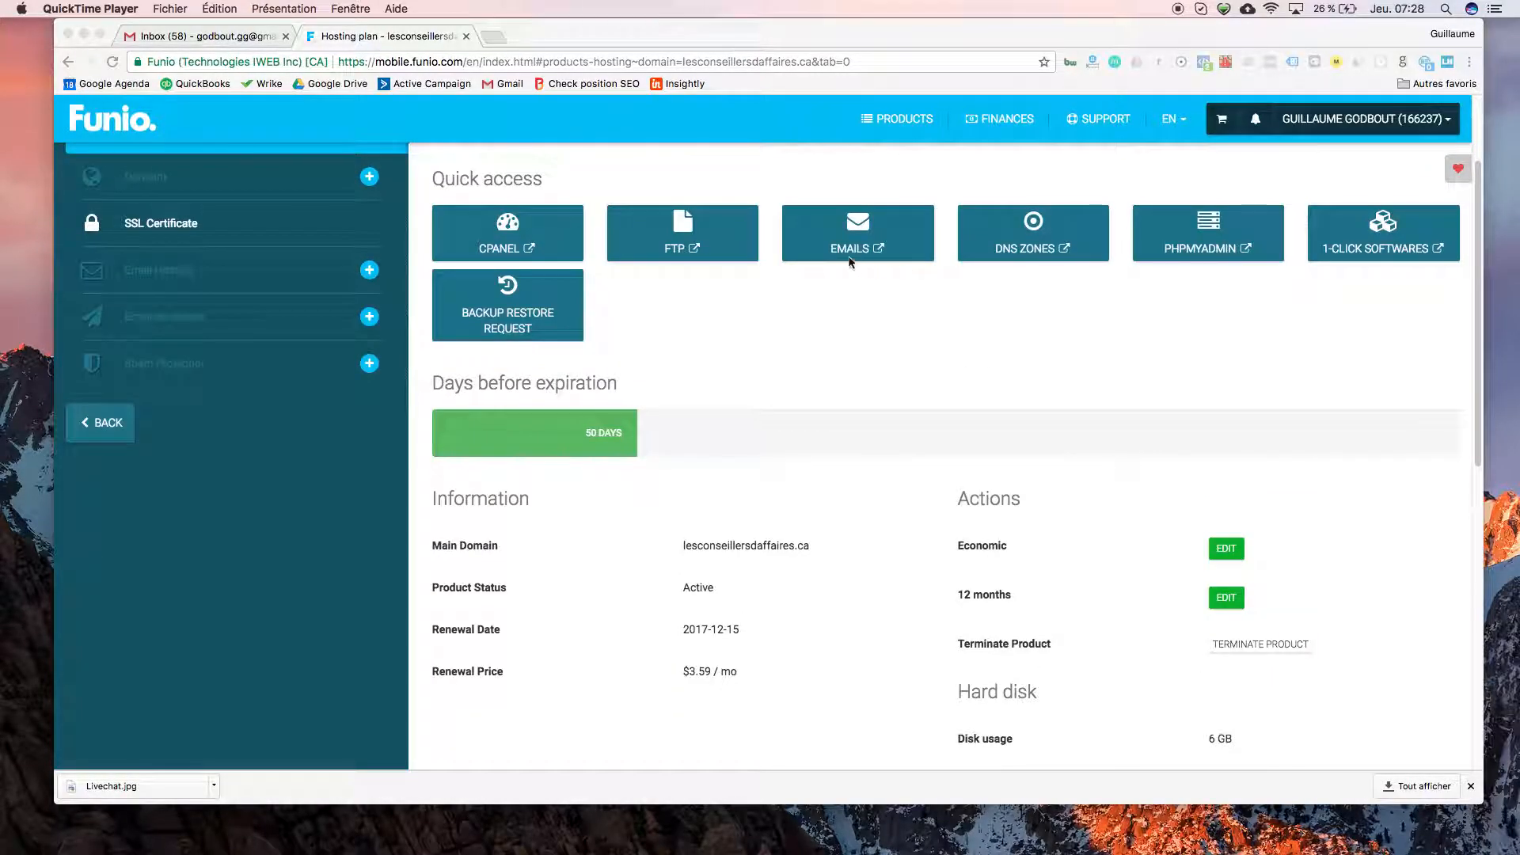
# - Open cPanel Email Accounts from the EMAILS shortcut, then return to cPanel home's Email section
pyautogui.click(854, 258)
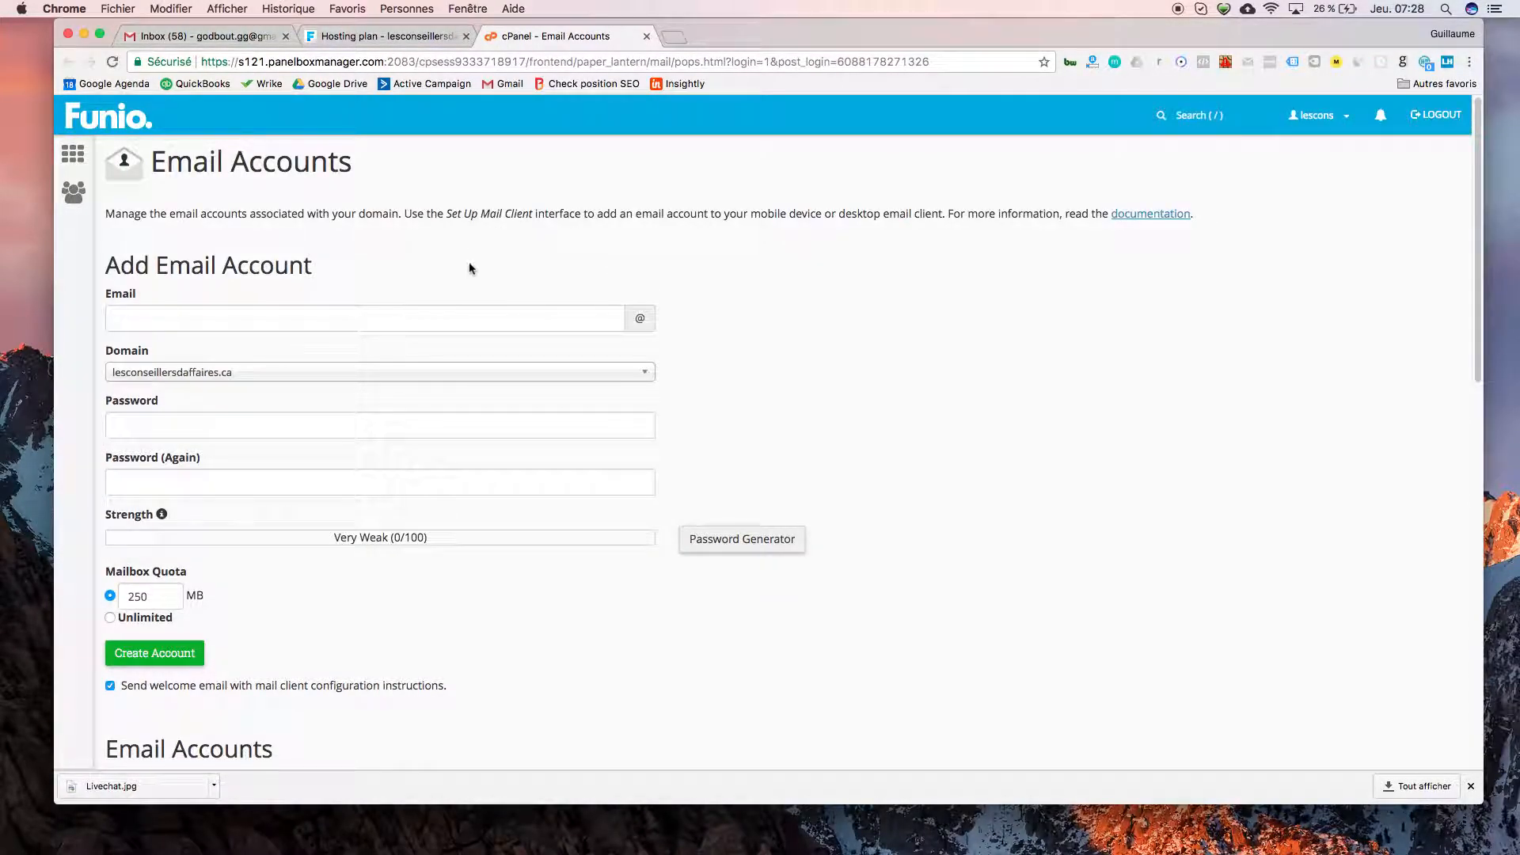
pyautogui.scroll(-5, 696, 299)
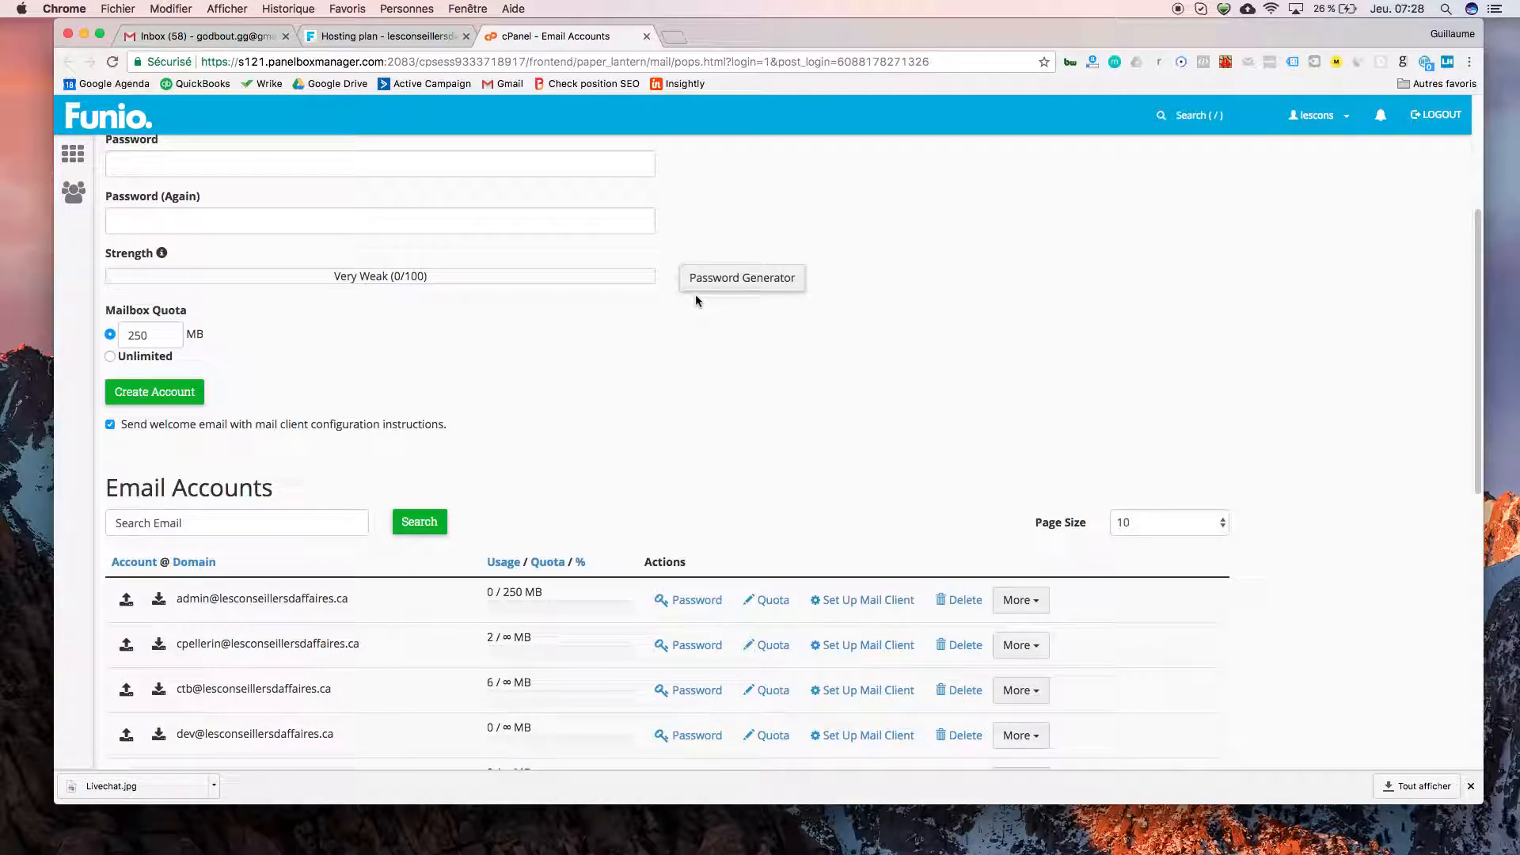
pyautogui.scroll(5, 695, 298)
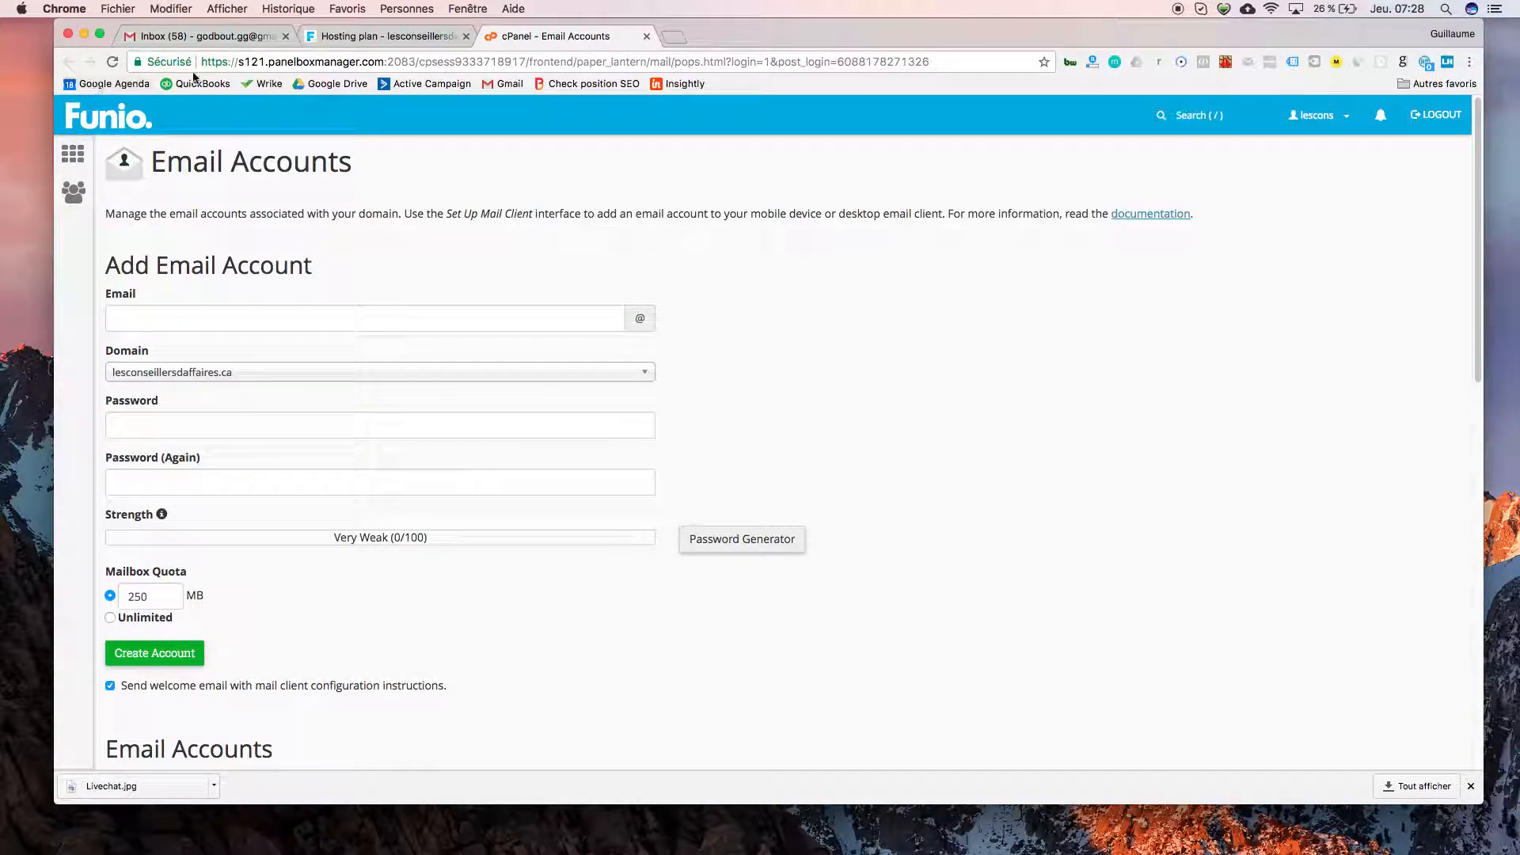
pyautogui.click(73, 153)
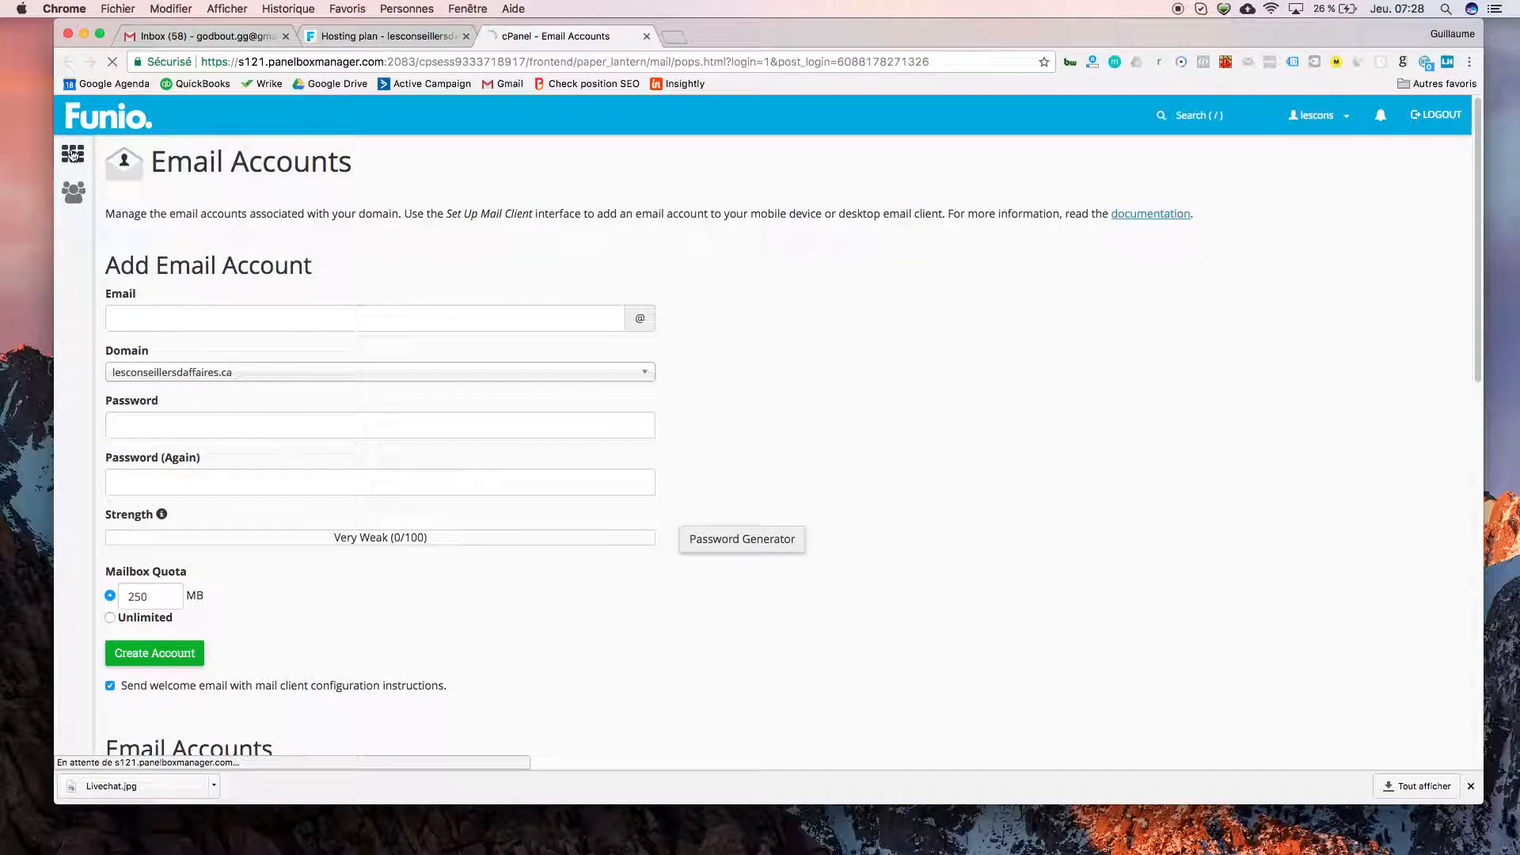
pyautogui.scroll(-7, 606, 363)
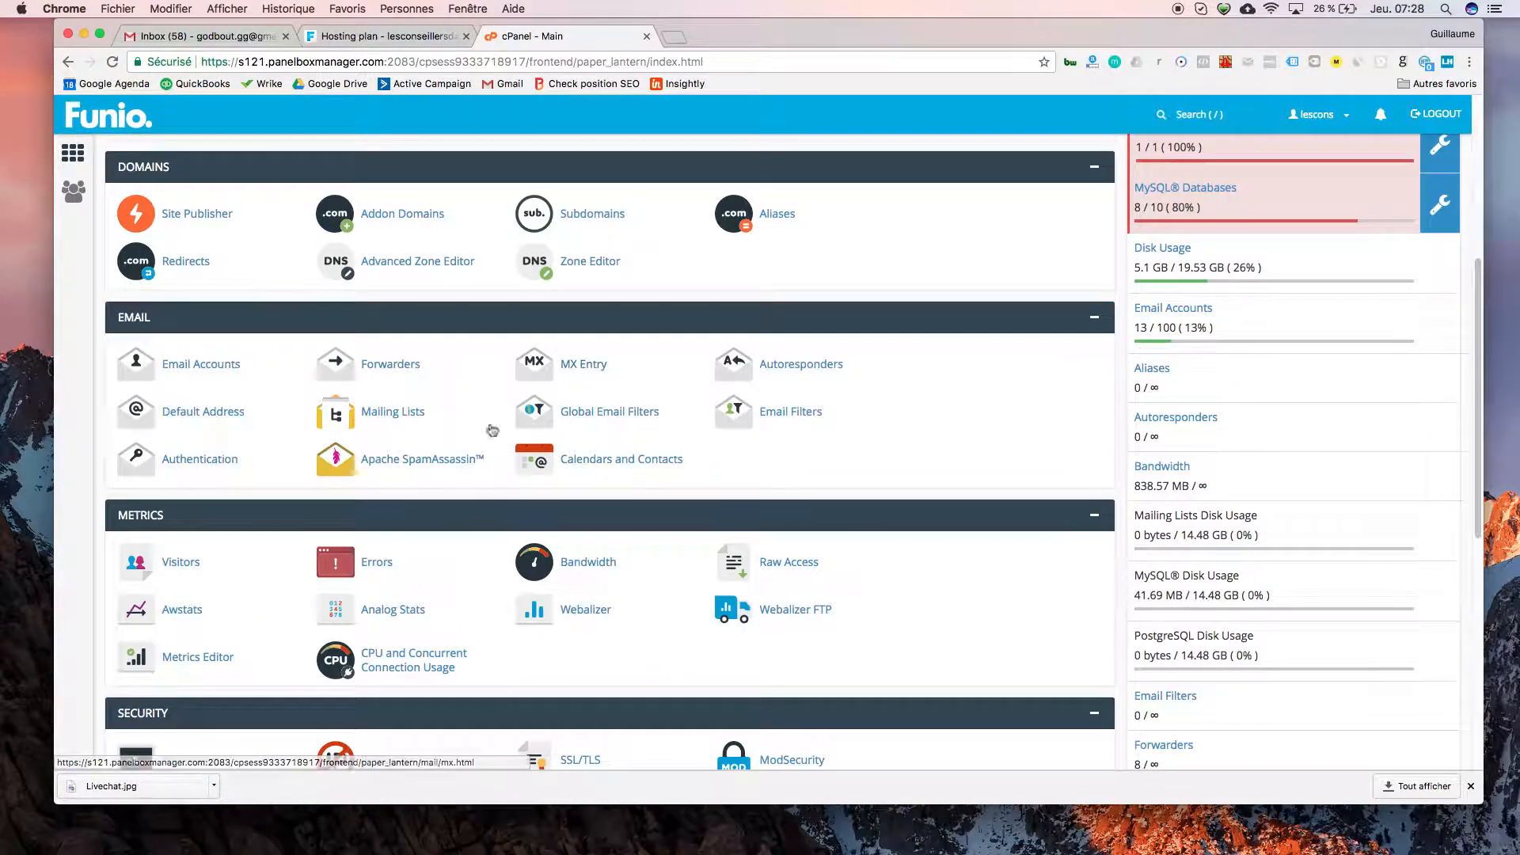
# - Add a forwarder from the owner's lesconseillersdaffaires.ca mailbox to their Gmail address, then return home
pyautogui.click(390, 365)
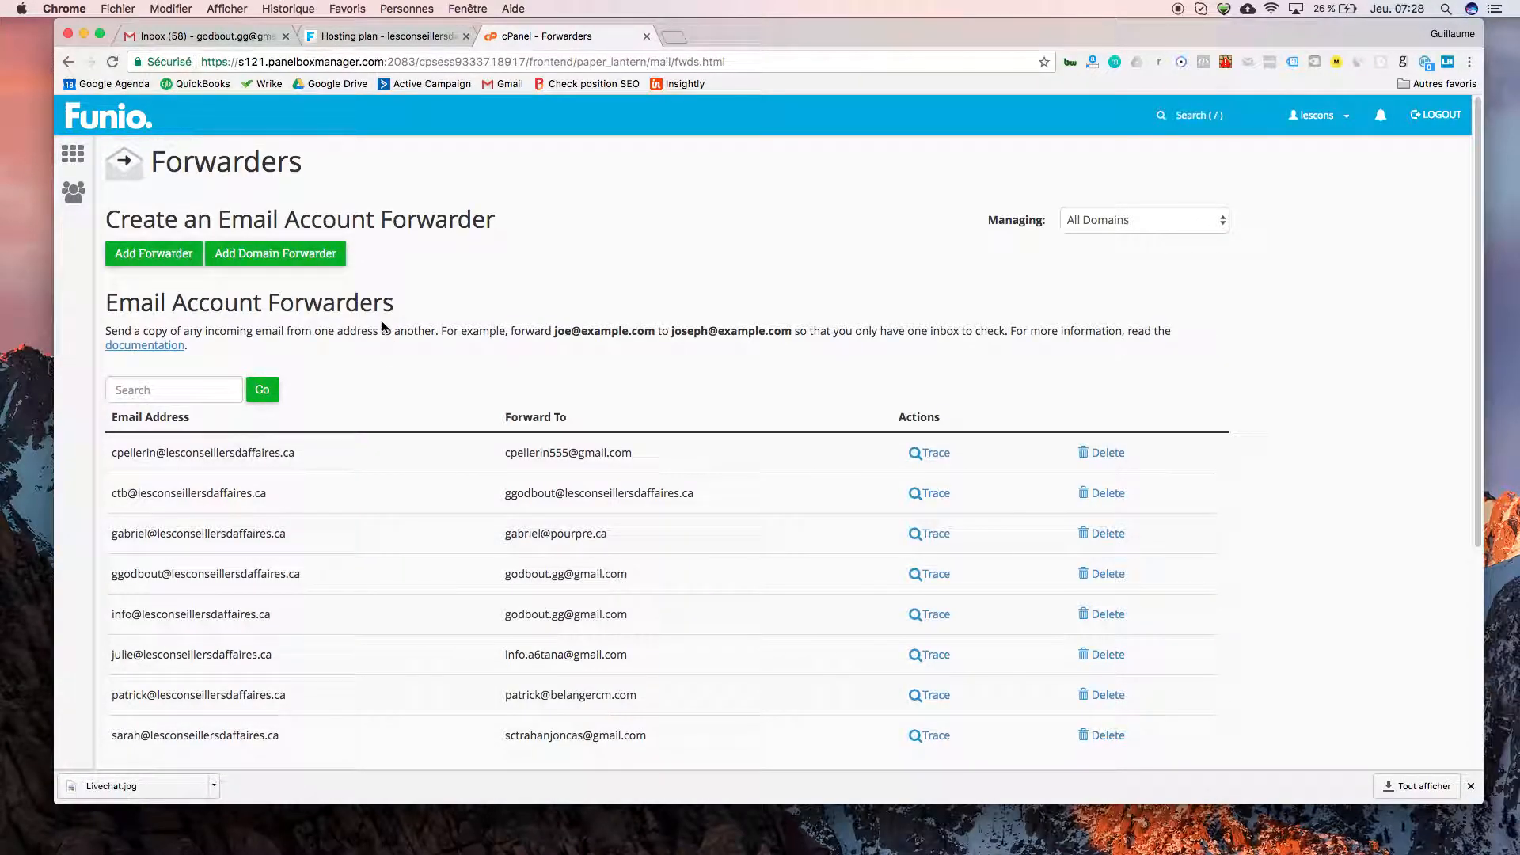
pyautogui.click(153, 264)
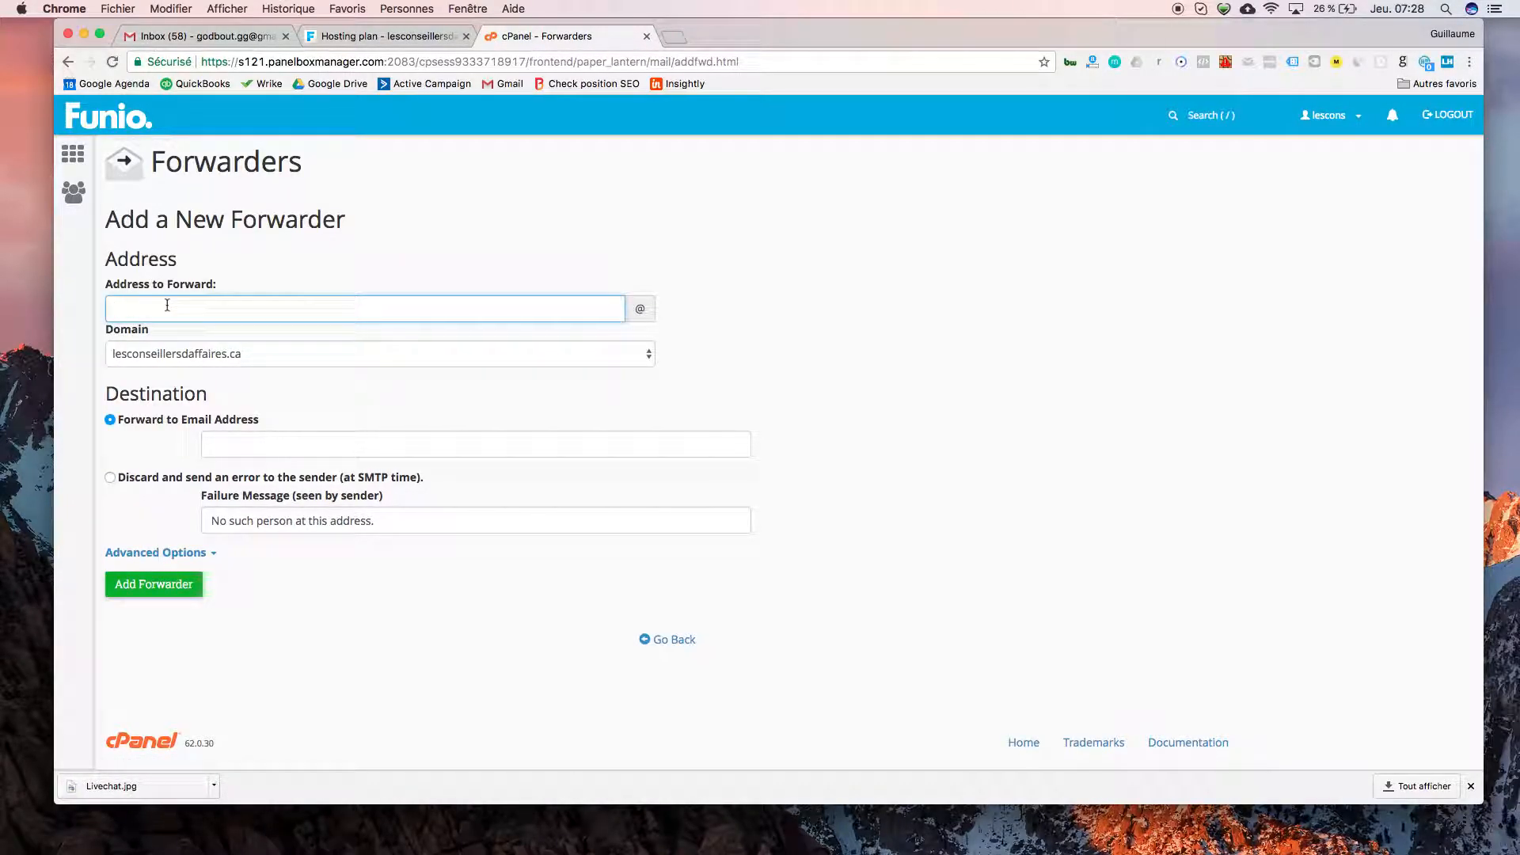
pyautogui.click(235, 447)
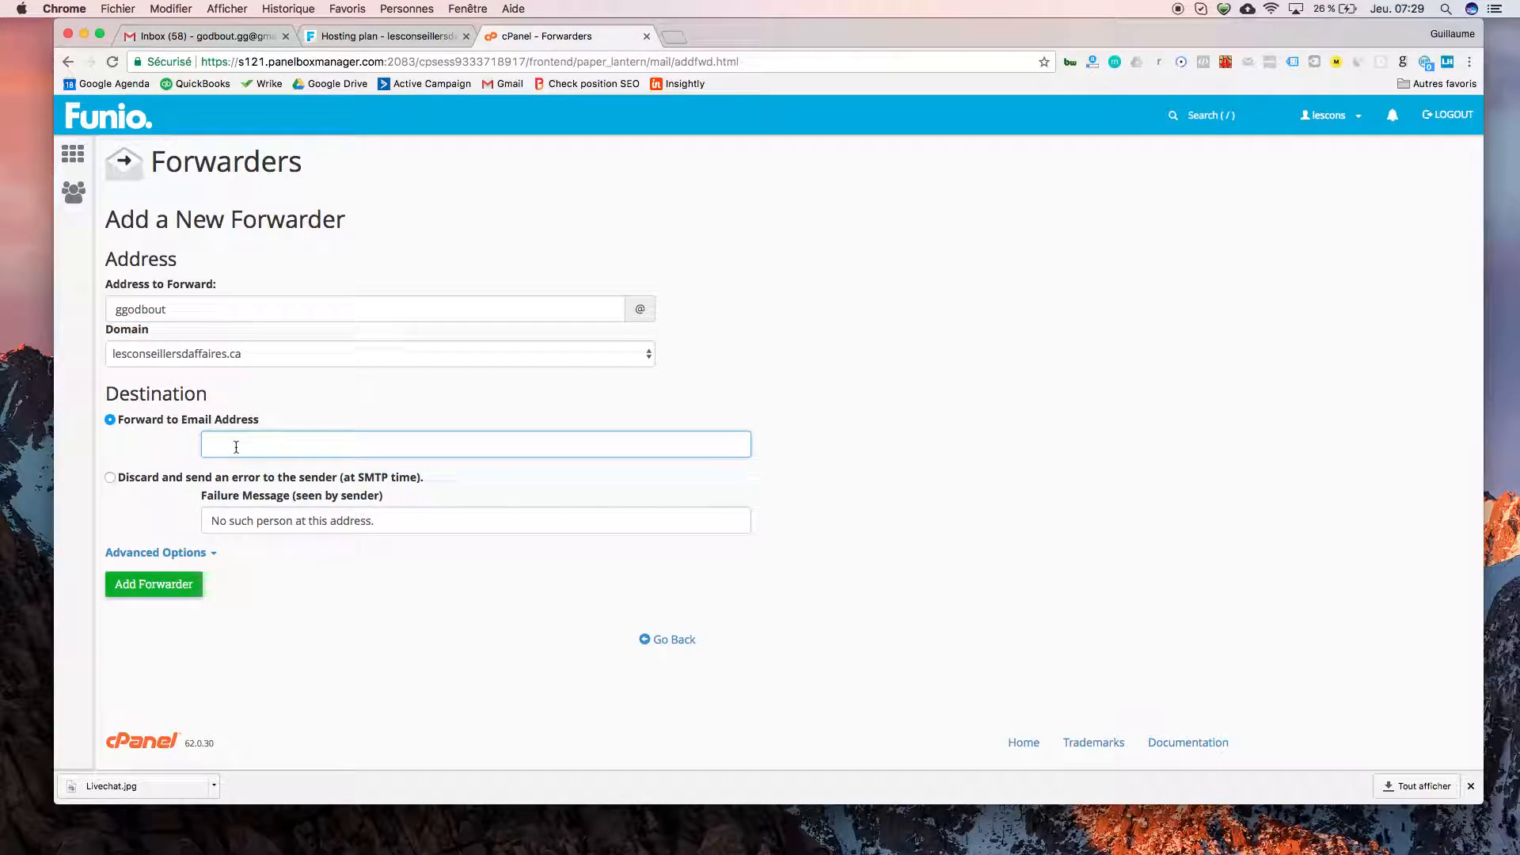
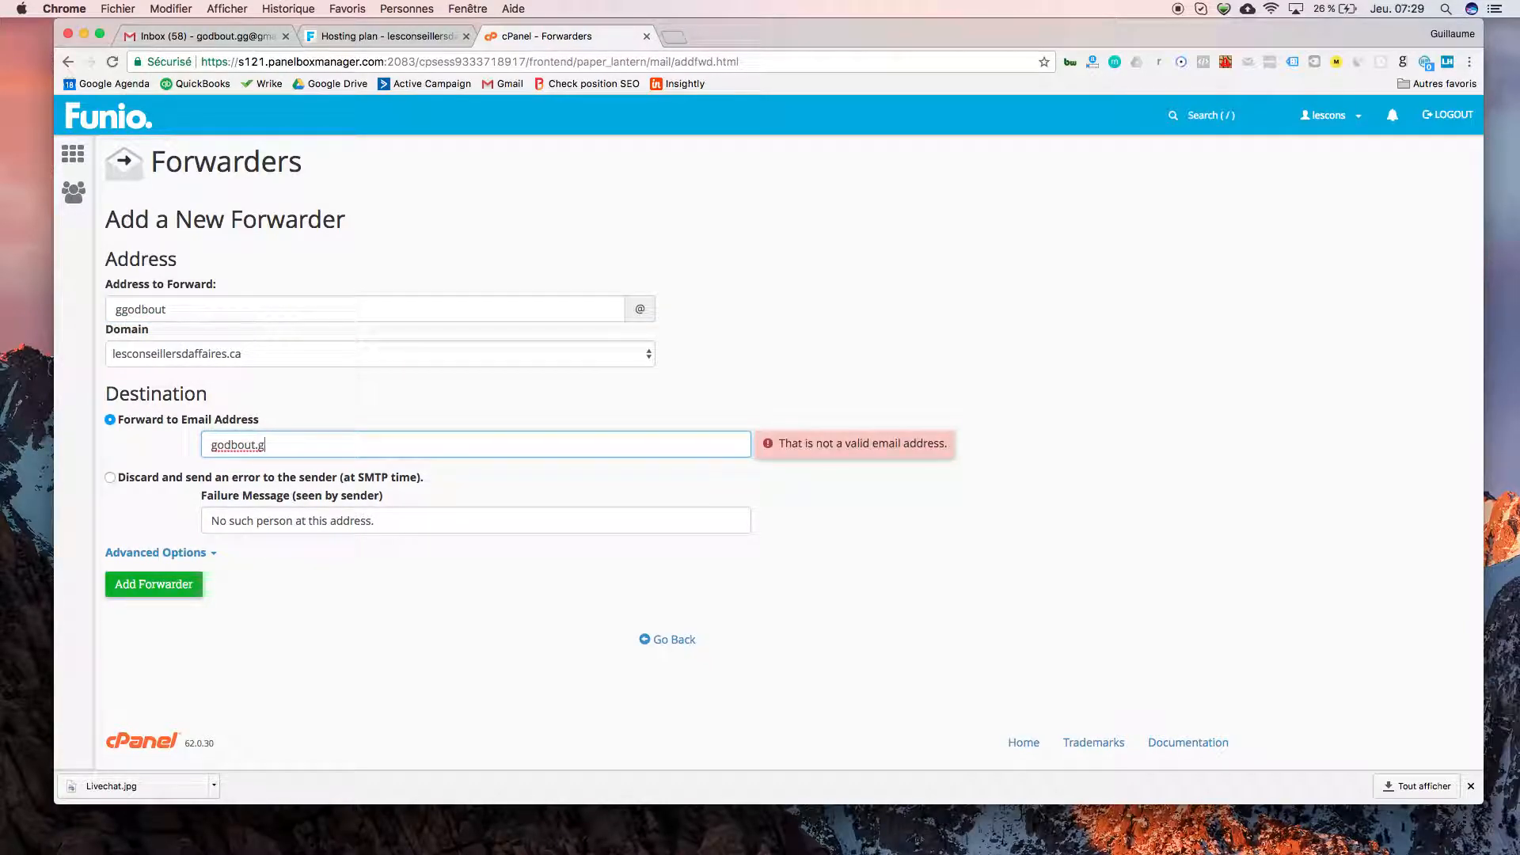
pyautogui.click(175, 582)
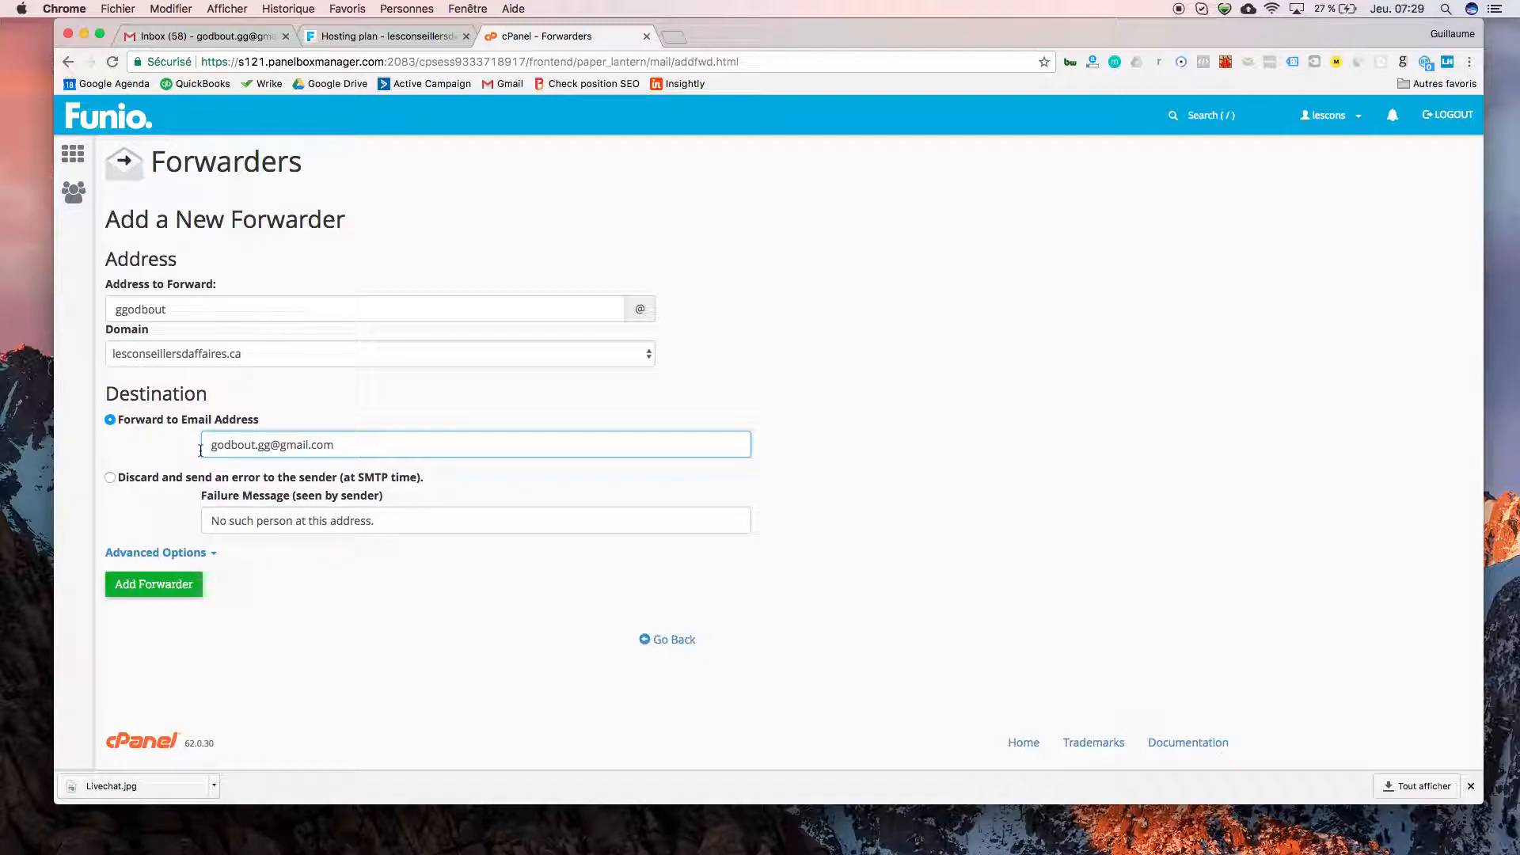
pyautogui.click(76, 159)
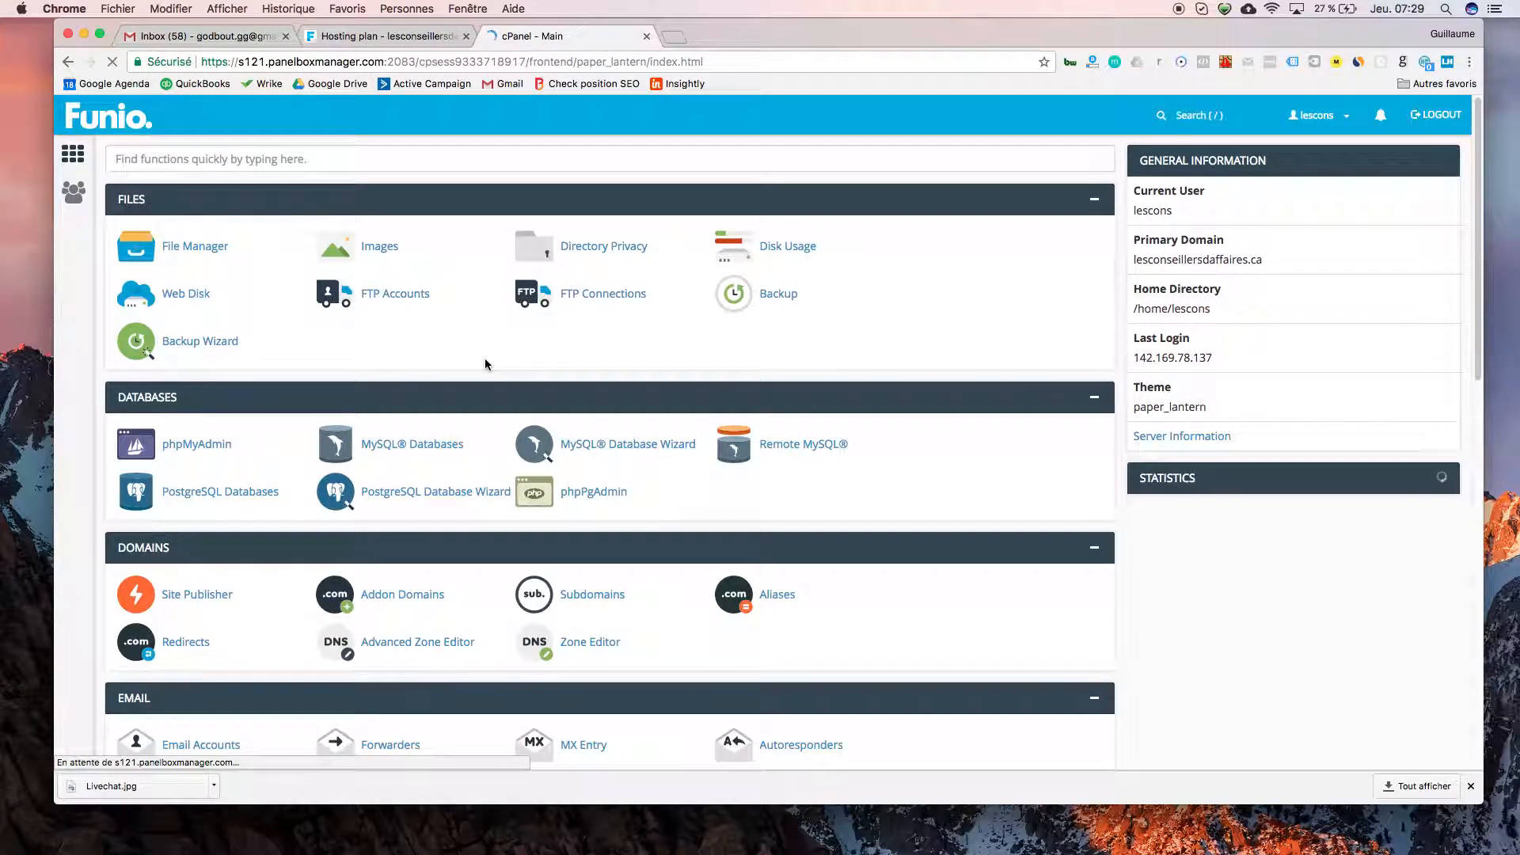
# - Scroll down the cPanel home page for the lesconseillersdaffaires.ca hosting account
pyautogui.scroll(-2, 486, 364)
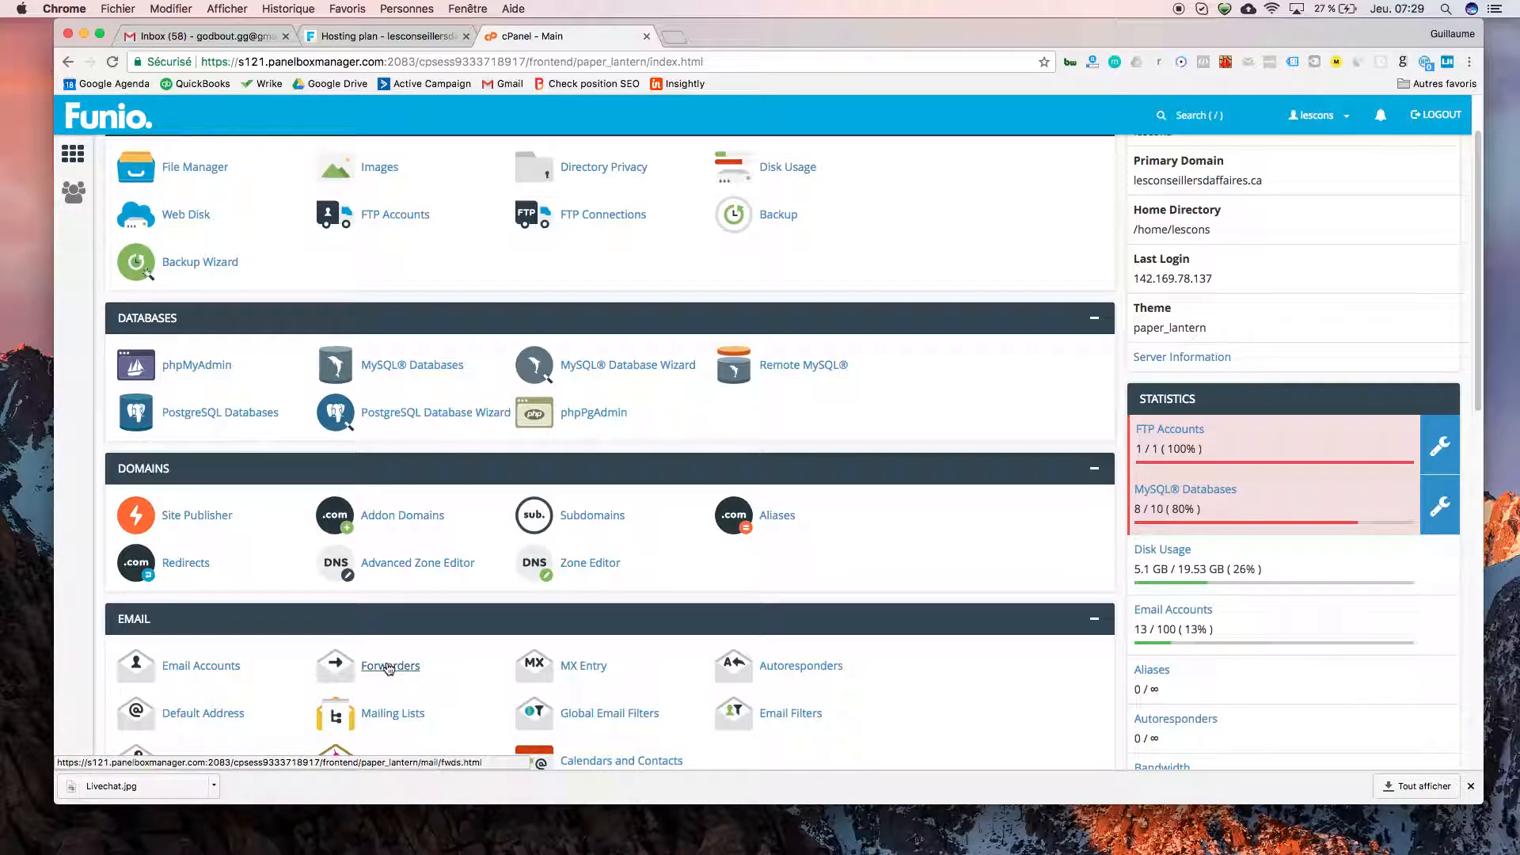
# - Switch to the Gmail inbox, check the Unread first inbox type choices, and open the gear menu
pyautogui.click(223, 36)
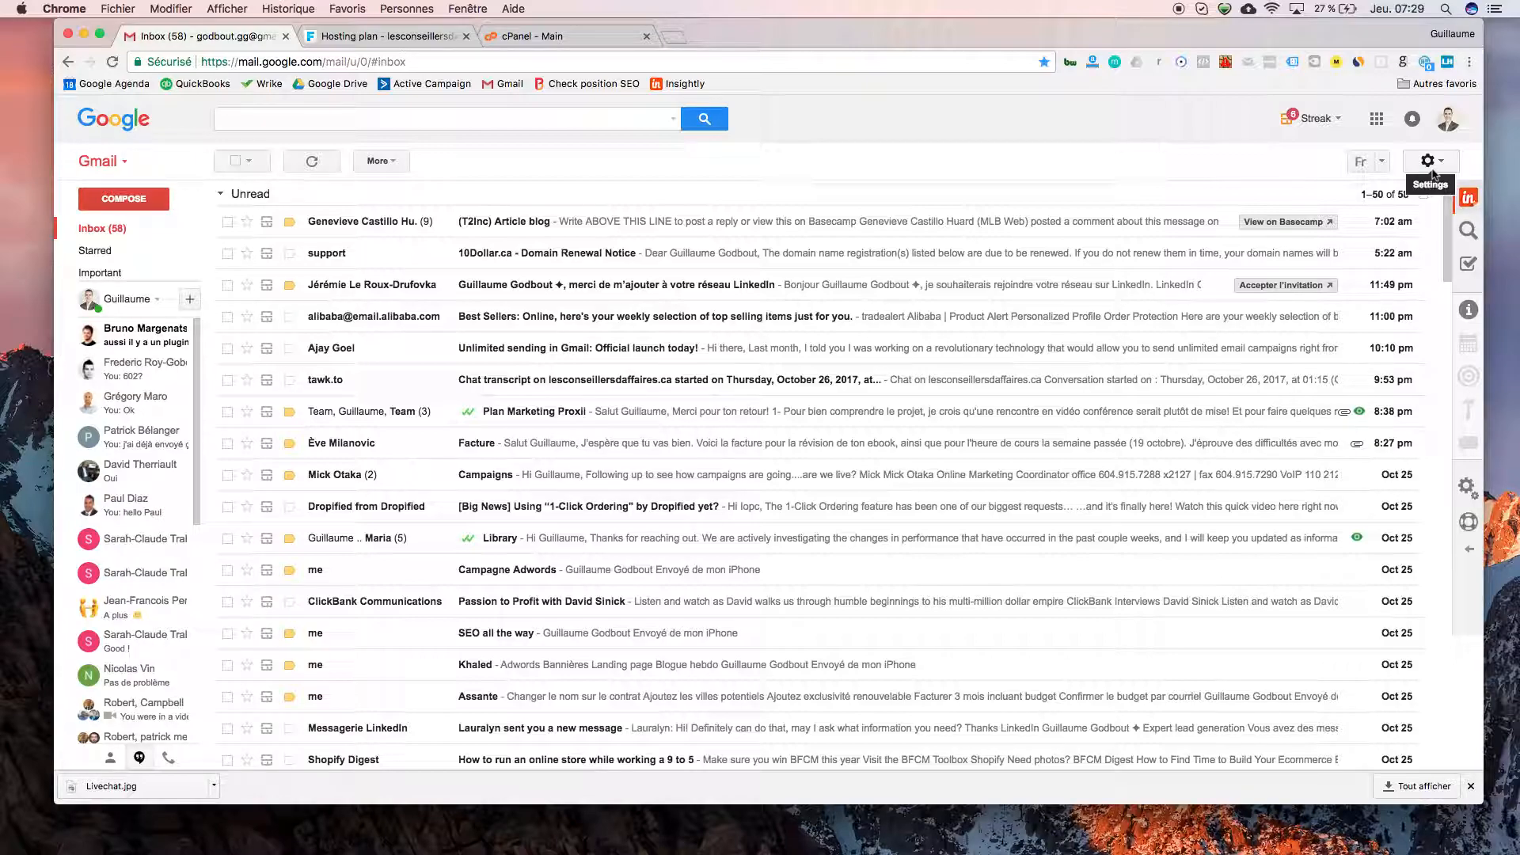
pyautogui.click(180, 229)
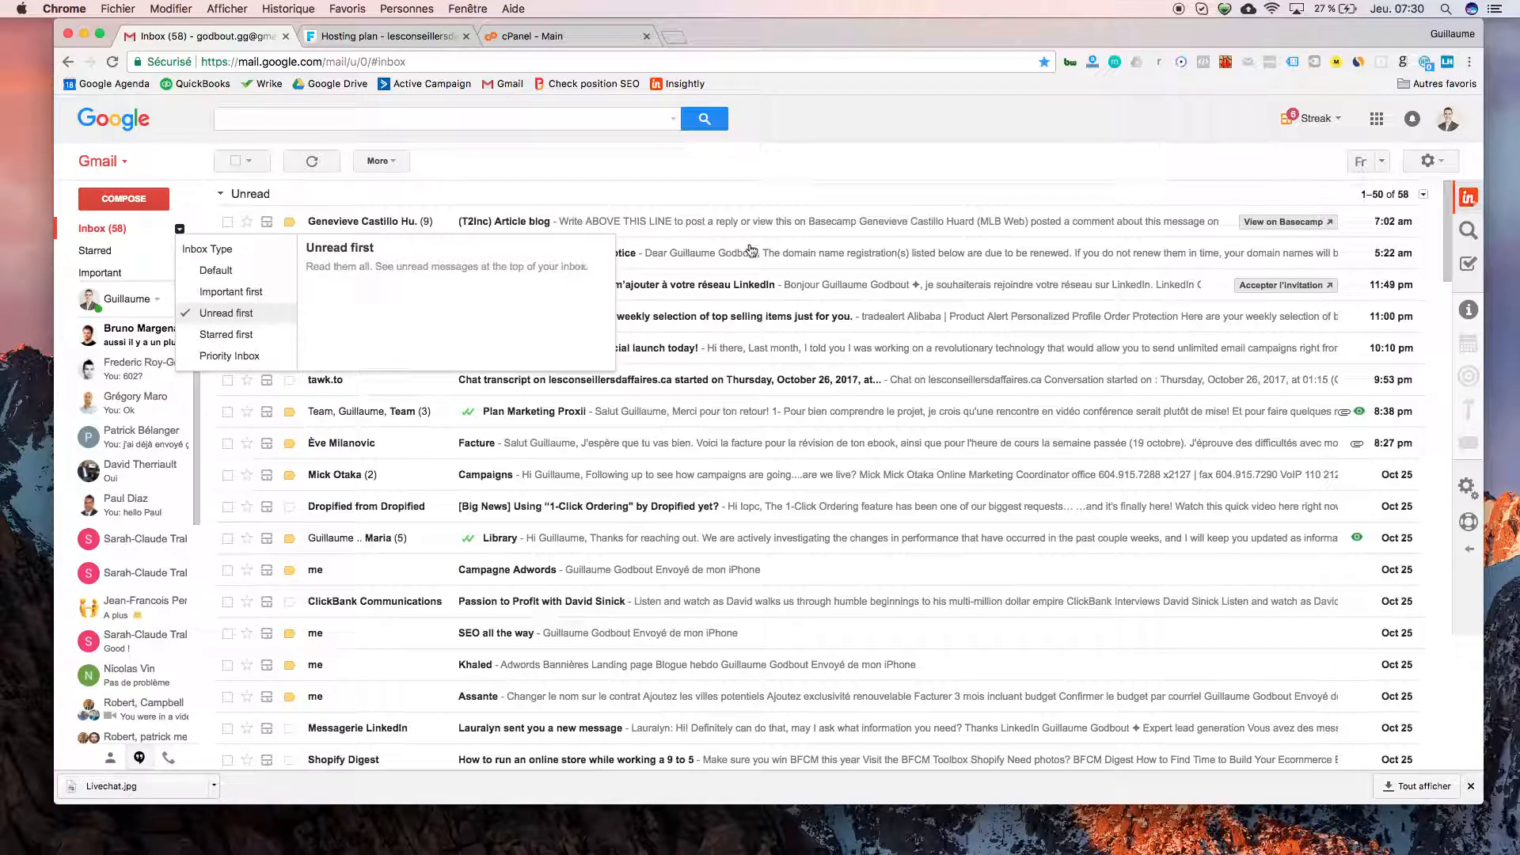
pyautogui.click(801, 190)
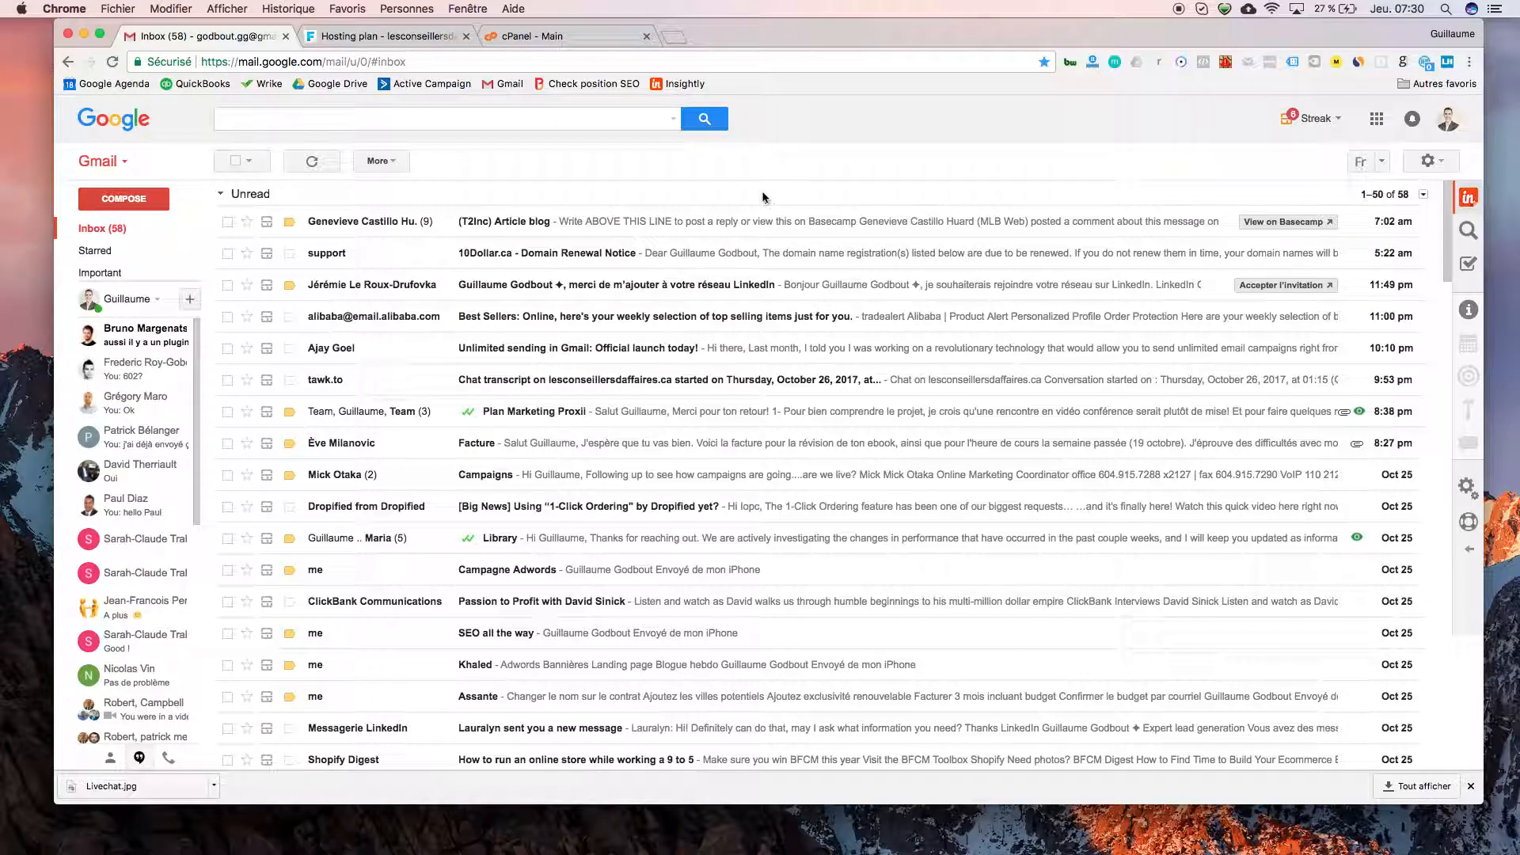
pyautogui.click(1428, 160)
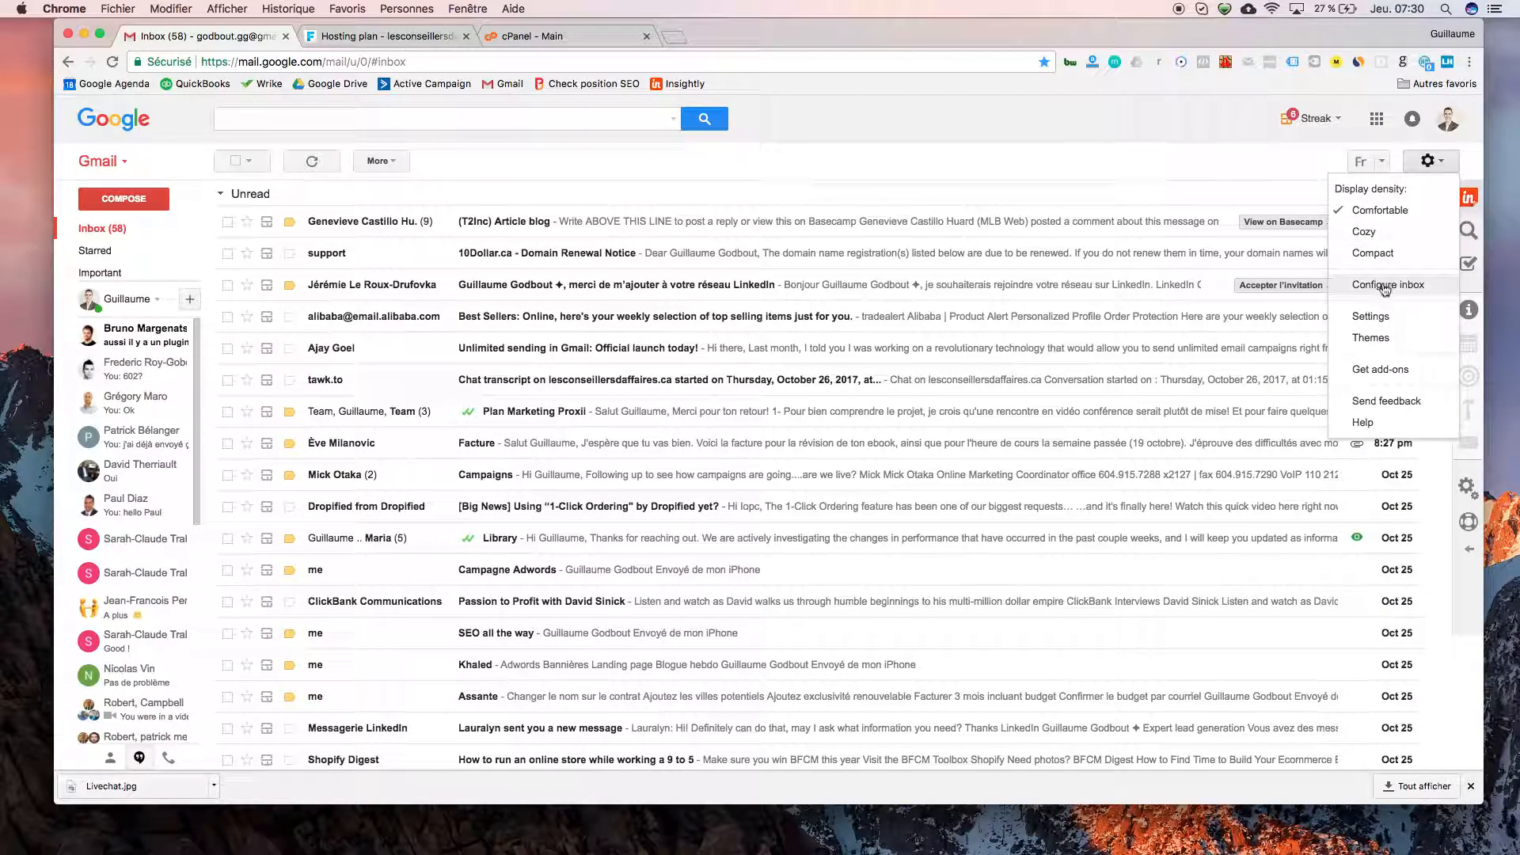
# - Open Gmail Settings > Accounts and Import and highlight the Send mail as addresses to review them
pyautogui.click(1370, 317)
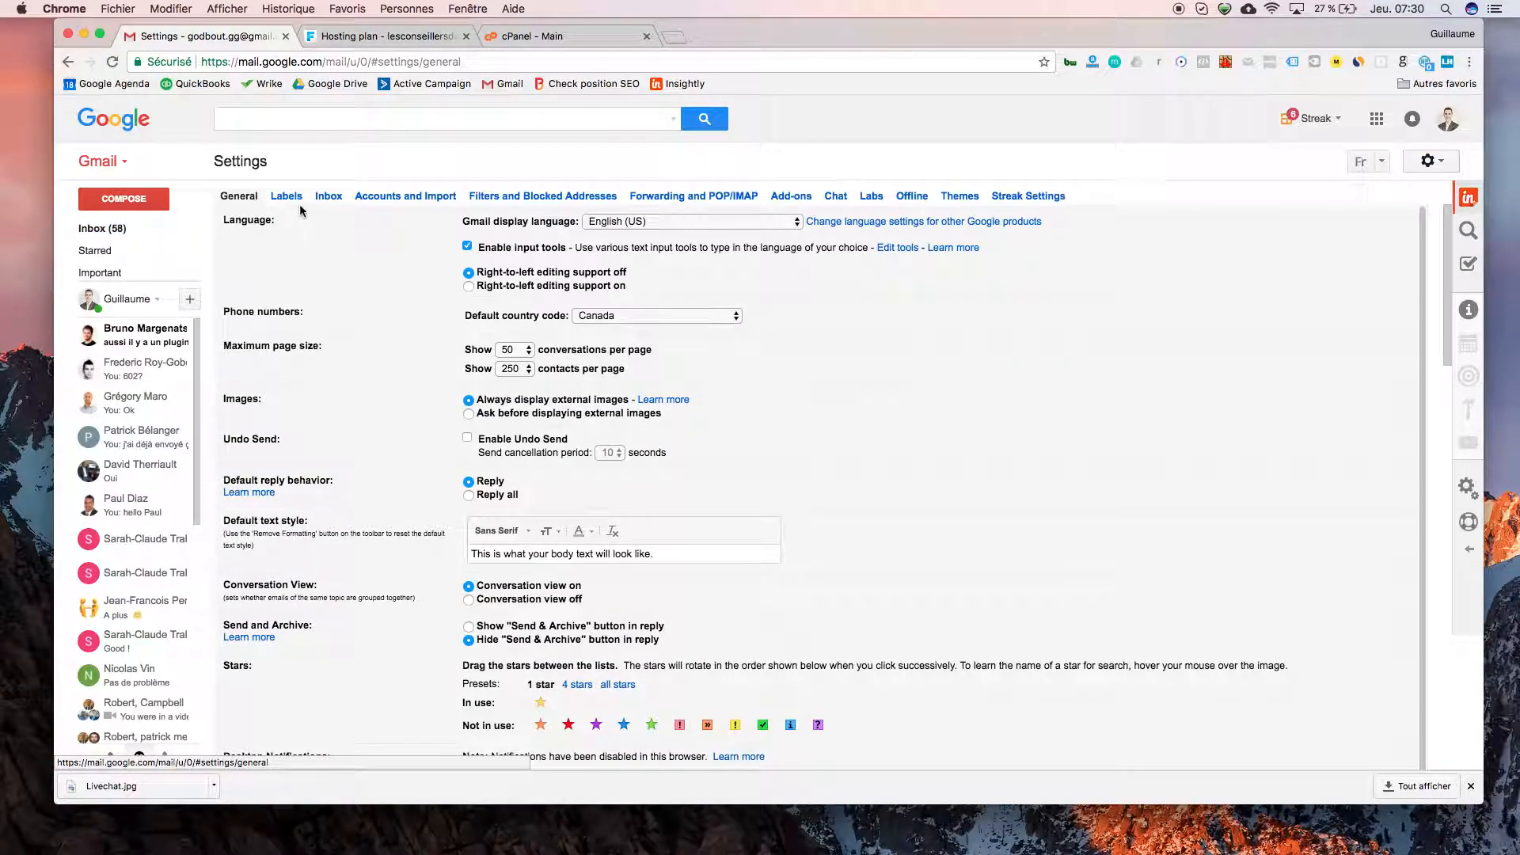
pyautogui.click(405, 198)
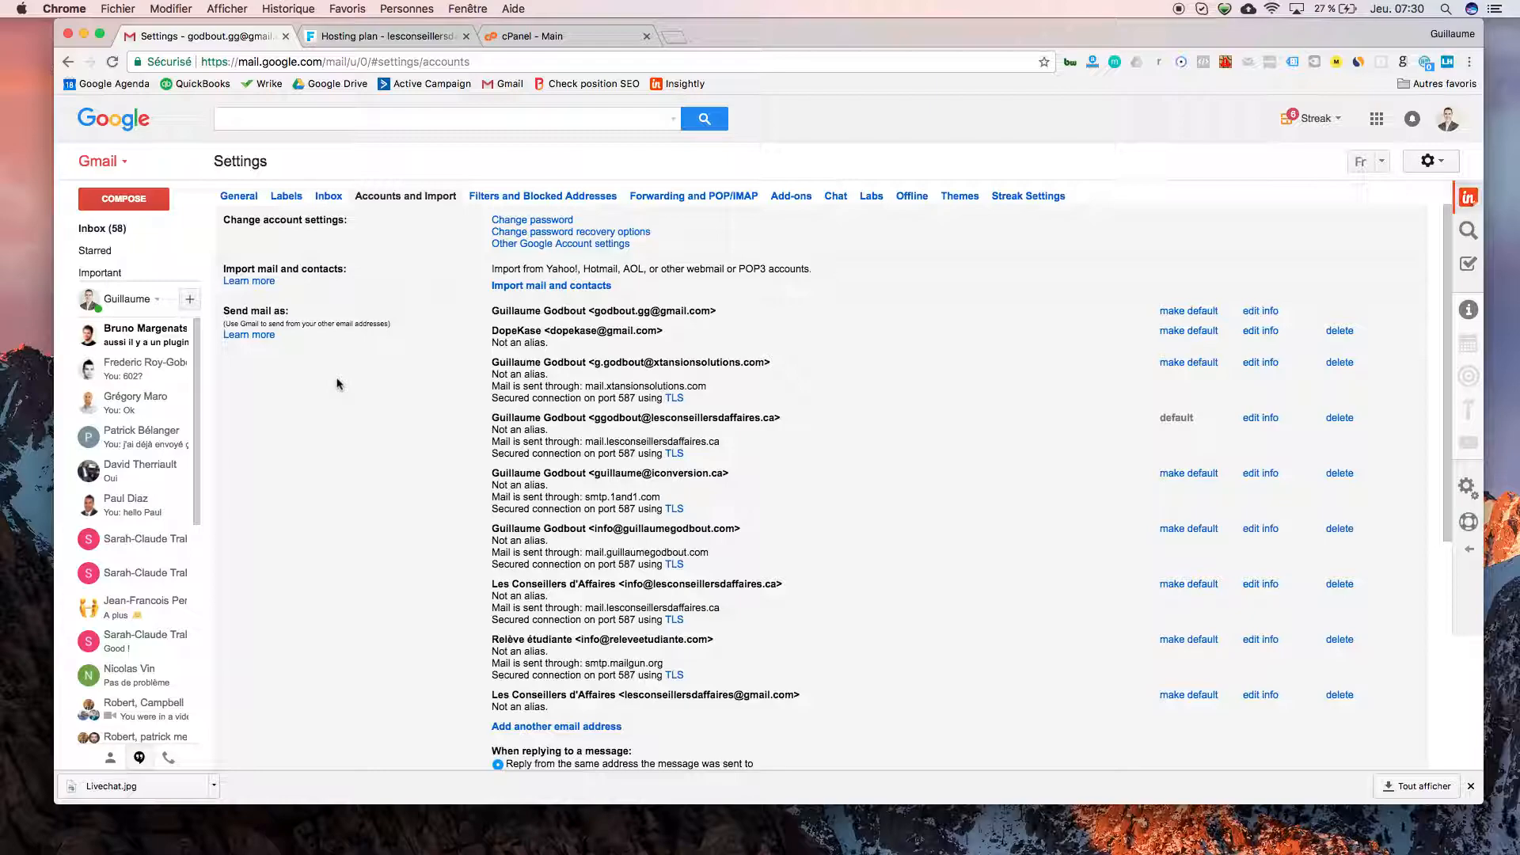
pyautogui.scroll(-1, 428, 361)
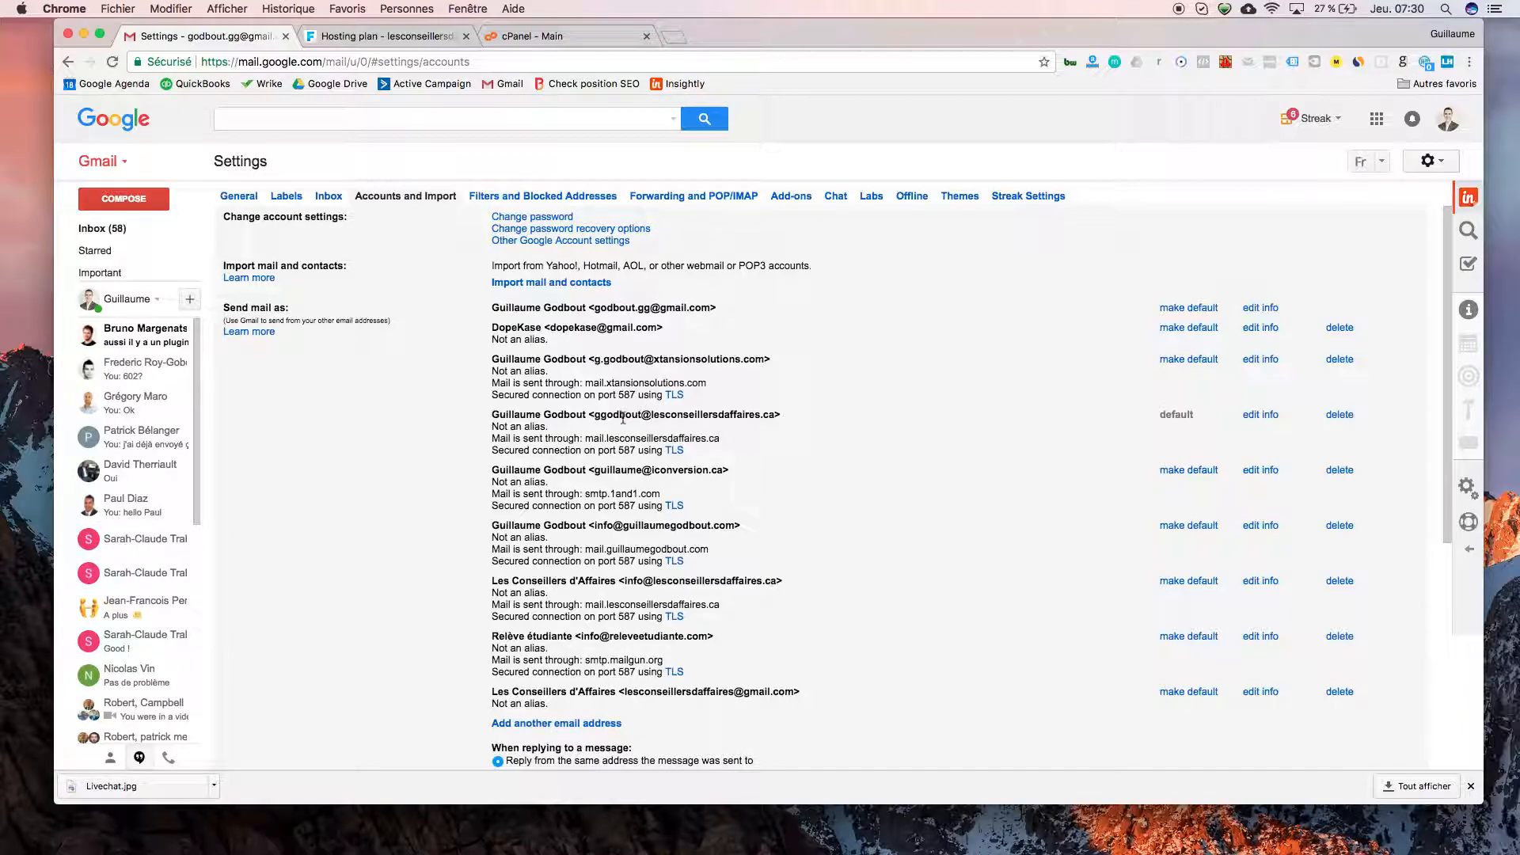
pyautogui.moveTo(593, 414); pyautogui.dragTo(776, 414)
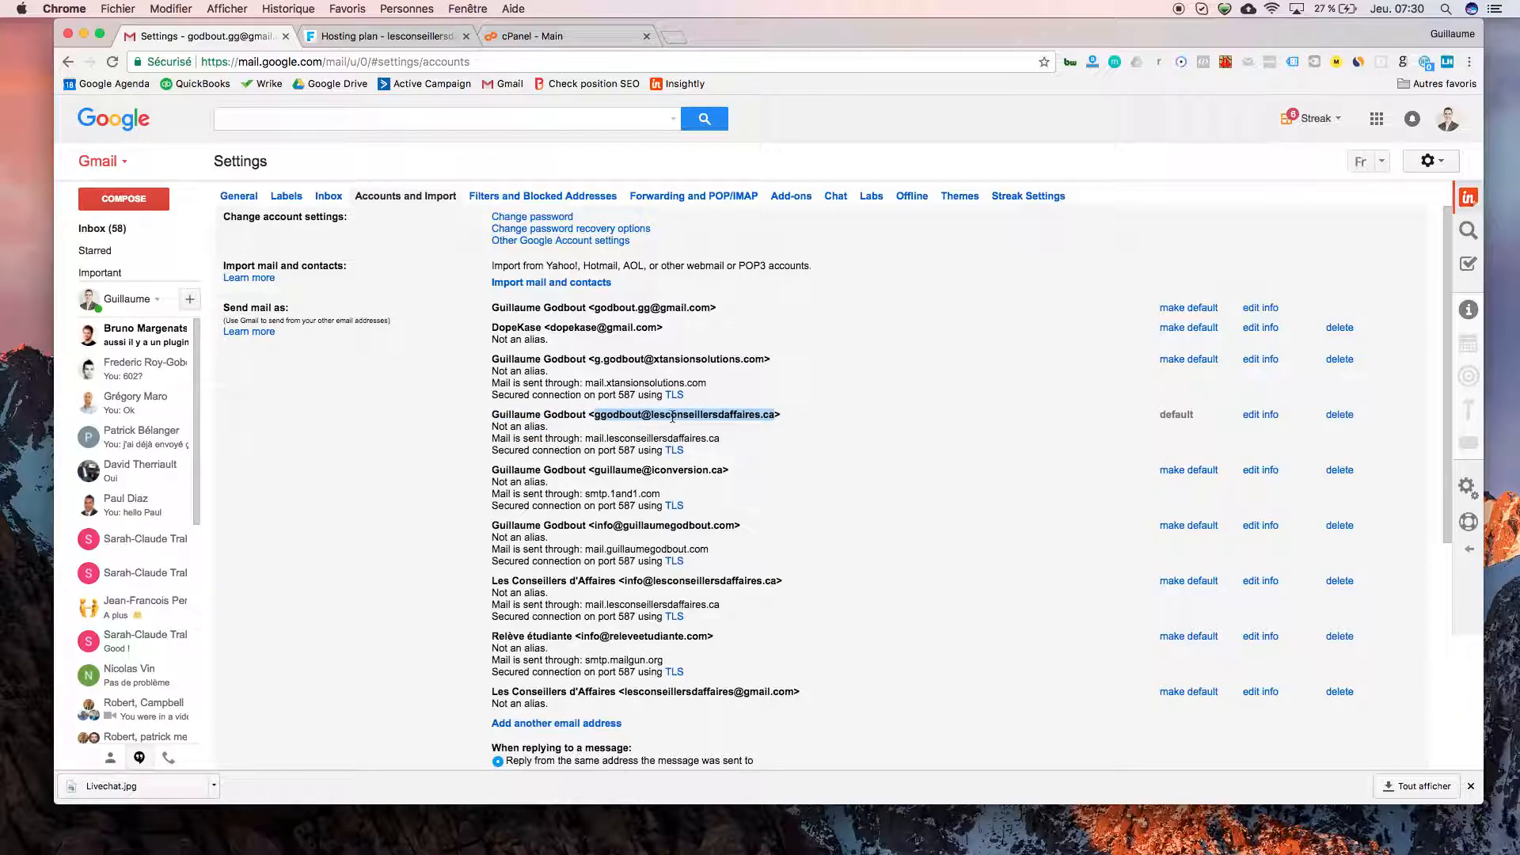
pyautogui.click(610, 467)
pyautogui.moveTo(595, 358); pyautogui.dragTo(756, 360)
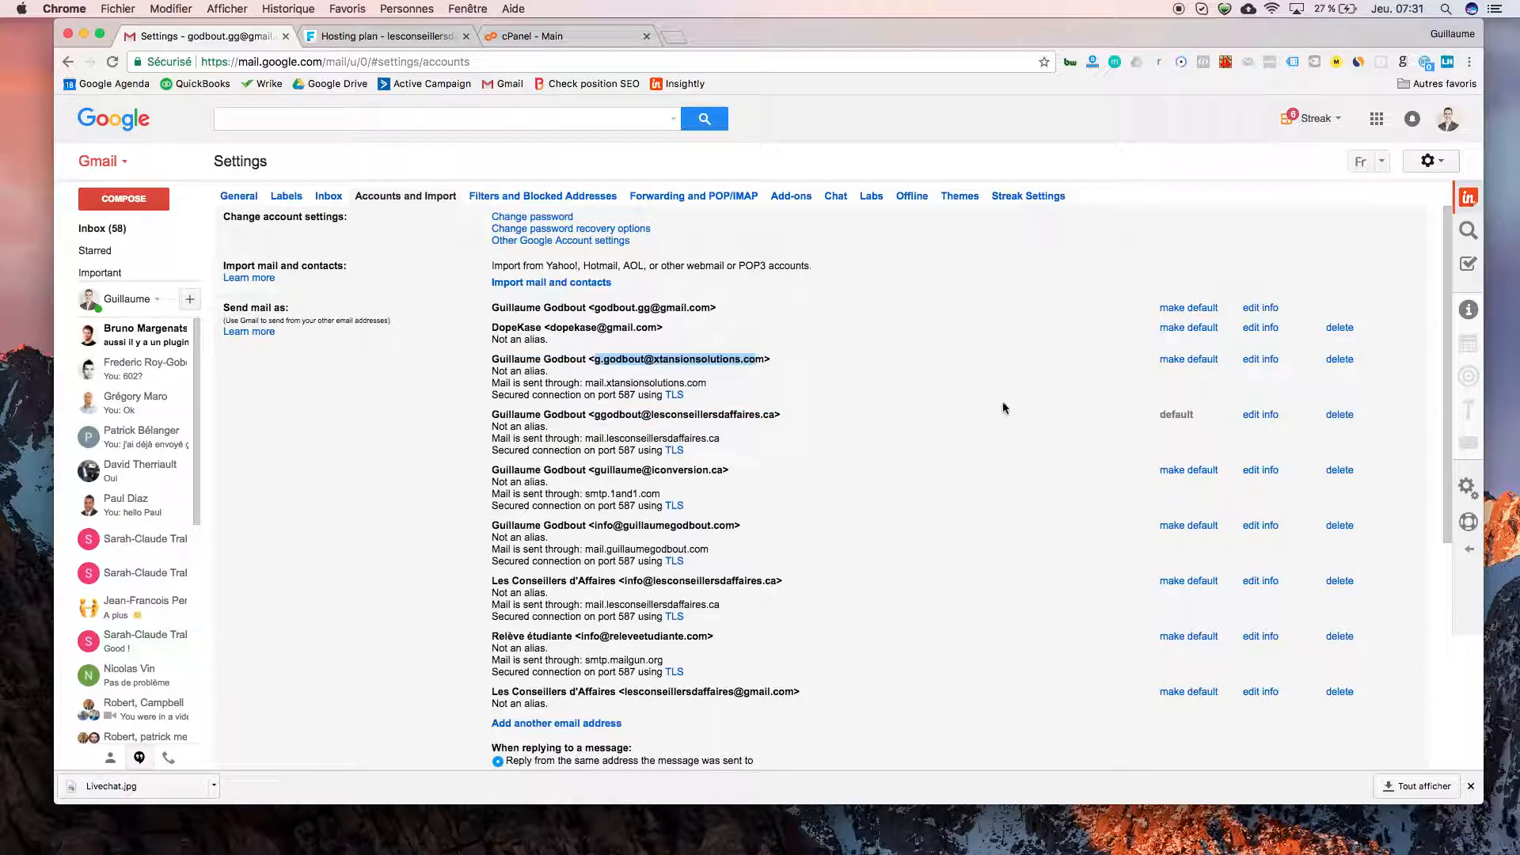
pyautogui.click(1254, 415)
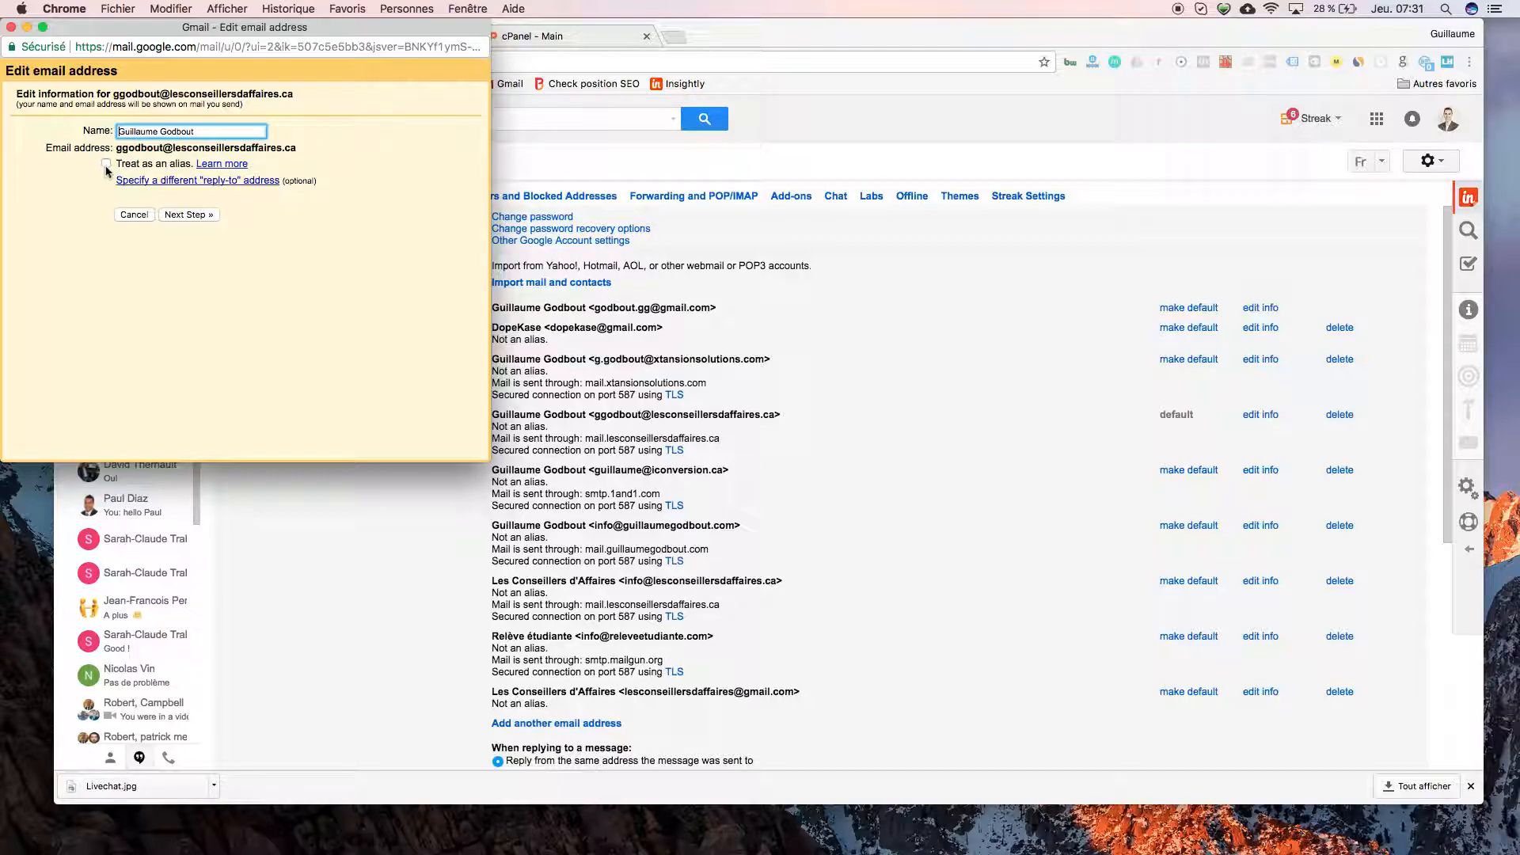
pyautogui.click(188, 215)
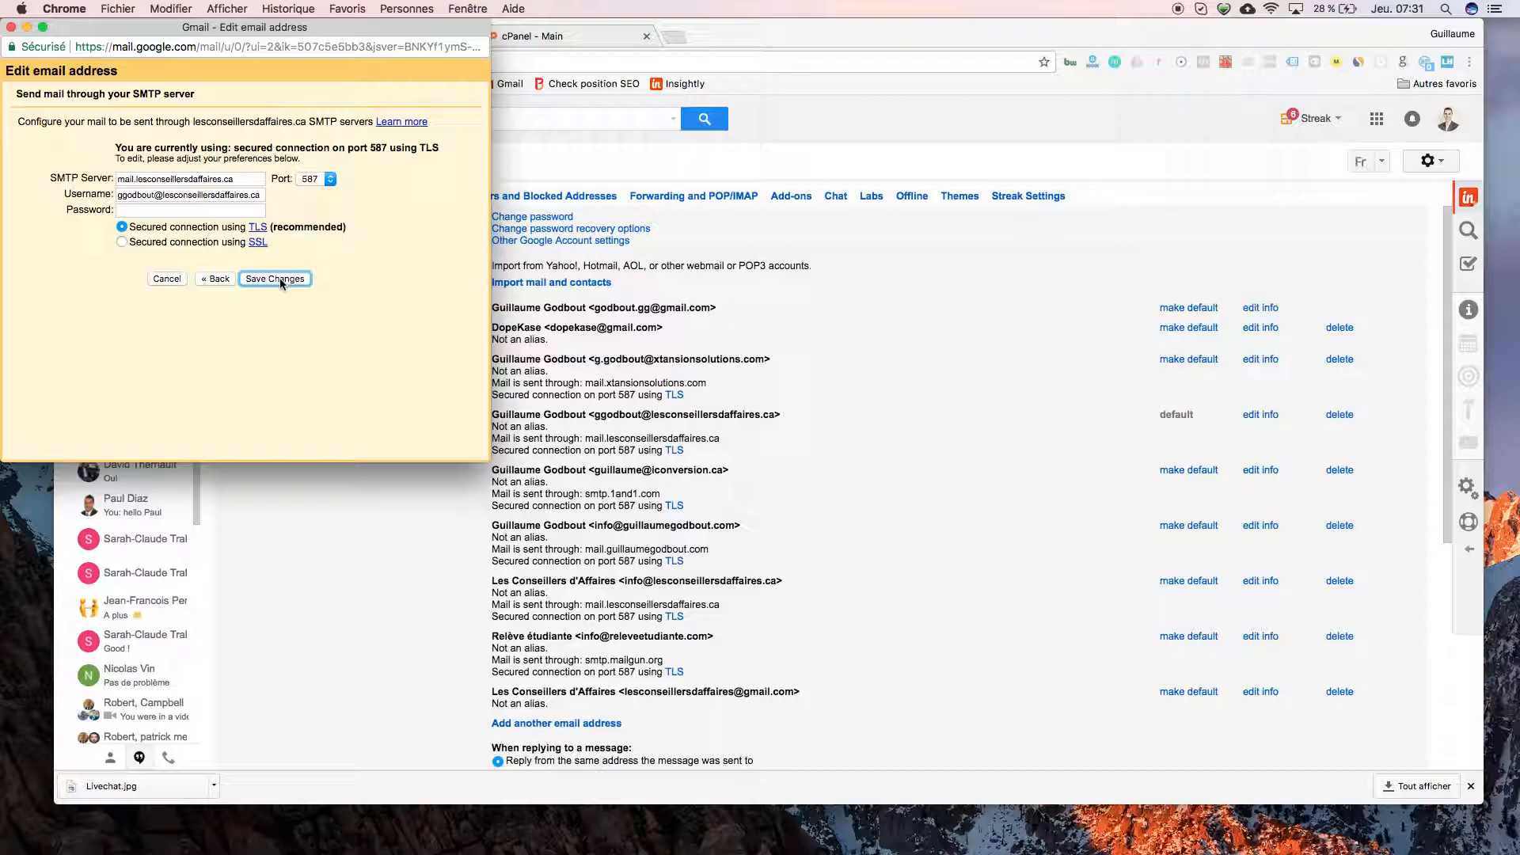
pyautogui.click(167, 279)
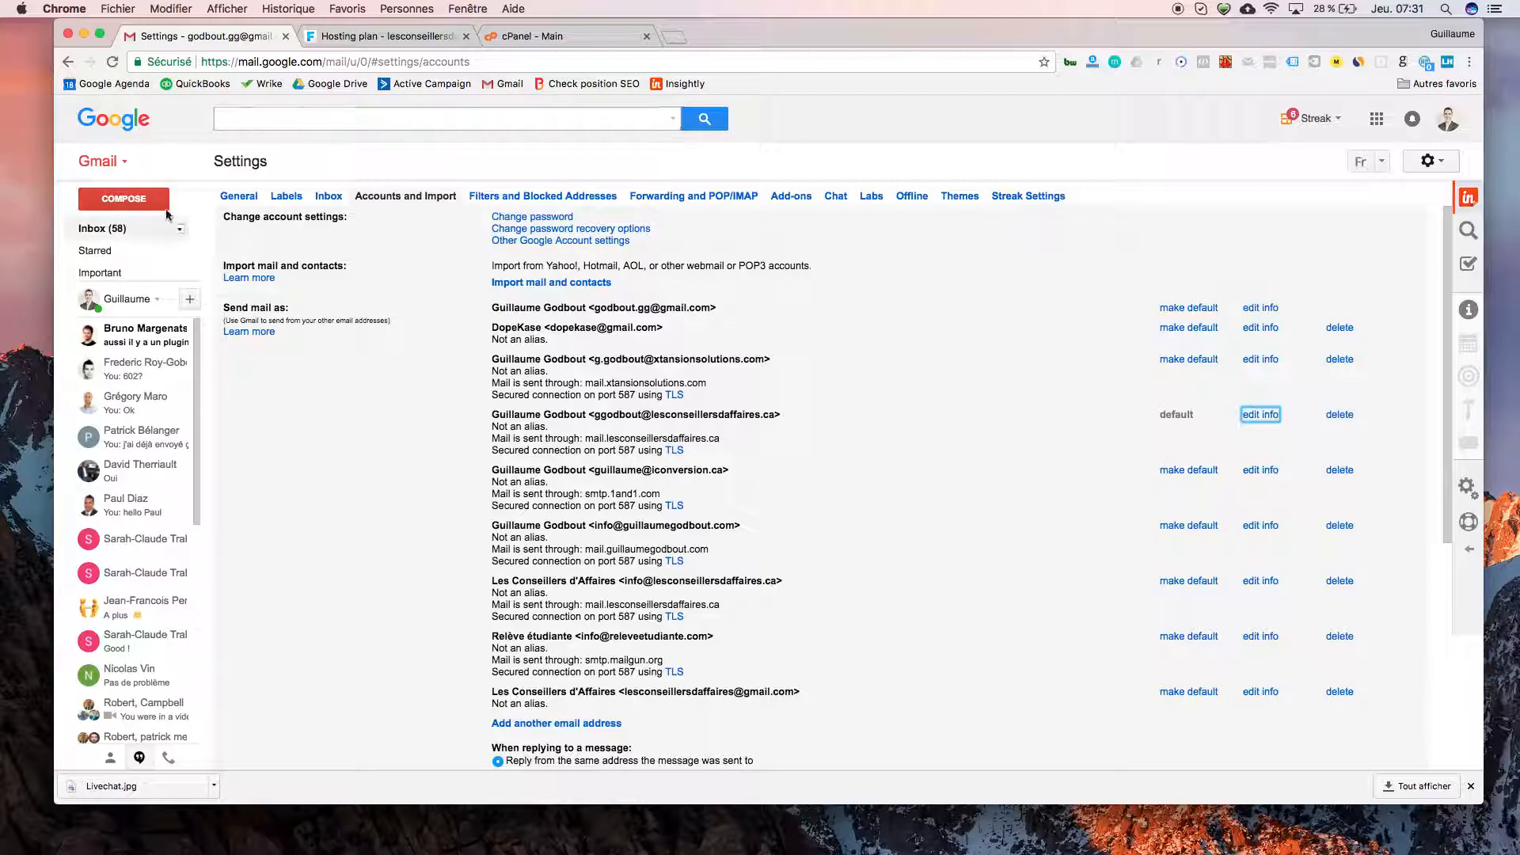
# - Return to the inbox and open the tawk.to 'Chat transcript on lesconseillersdaffaires.ca' email
pyautogui.click(101, 228)
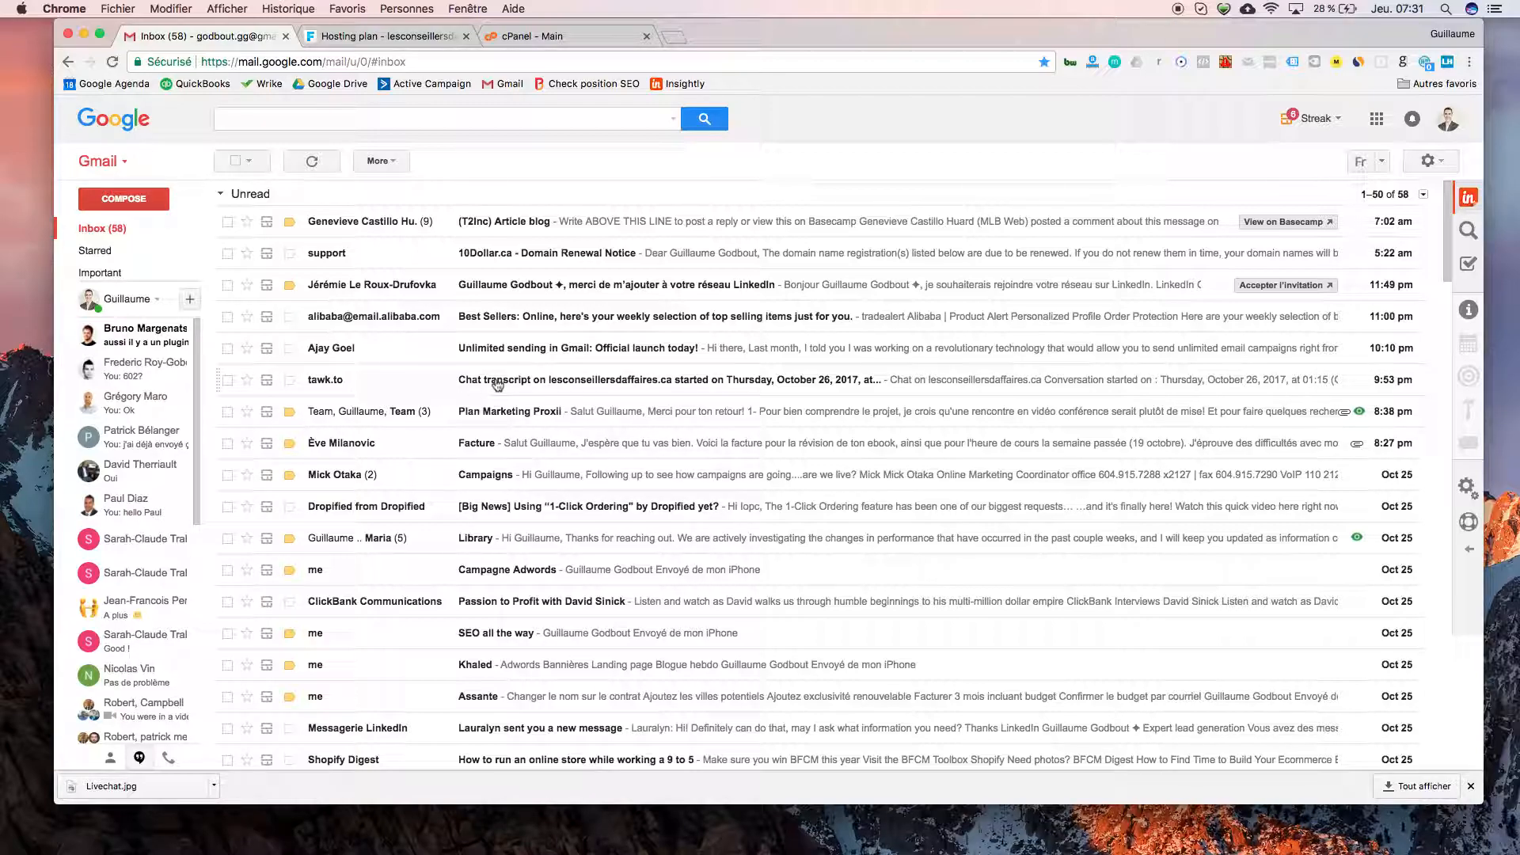
pyautogui.click(396, 386)
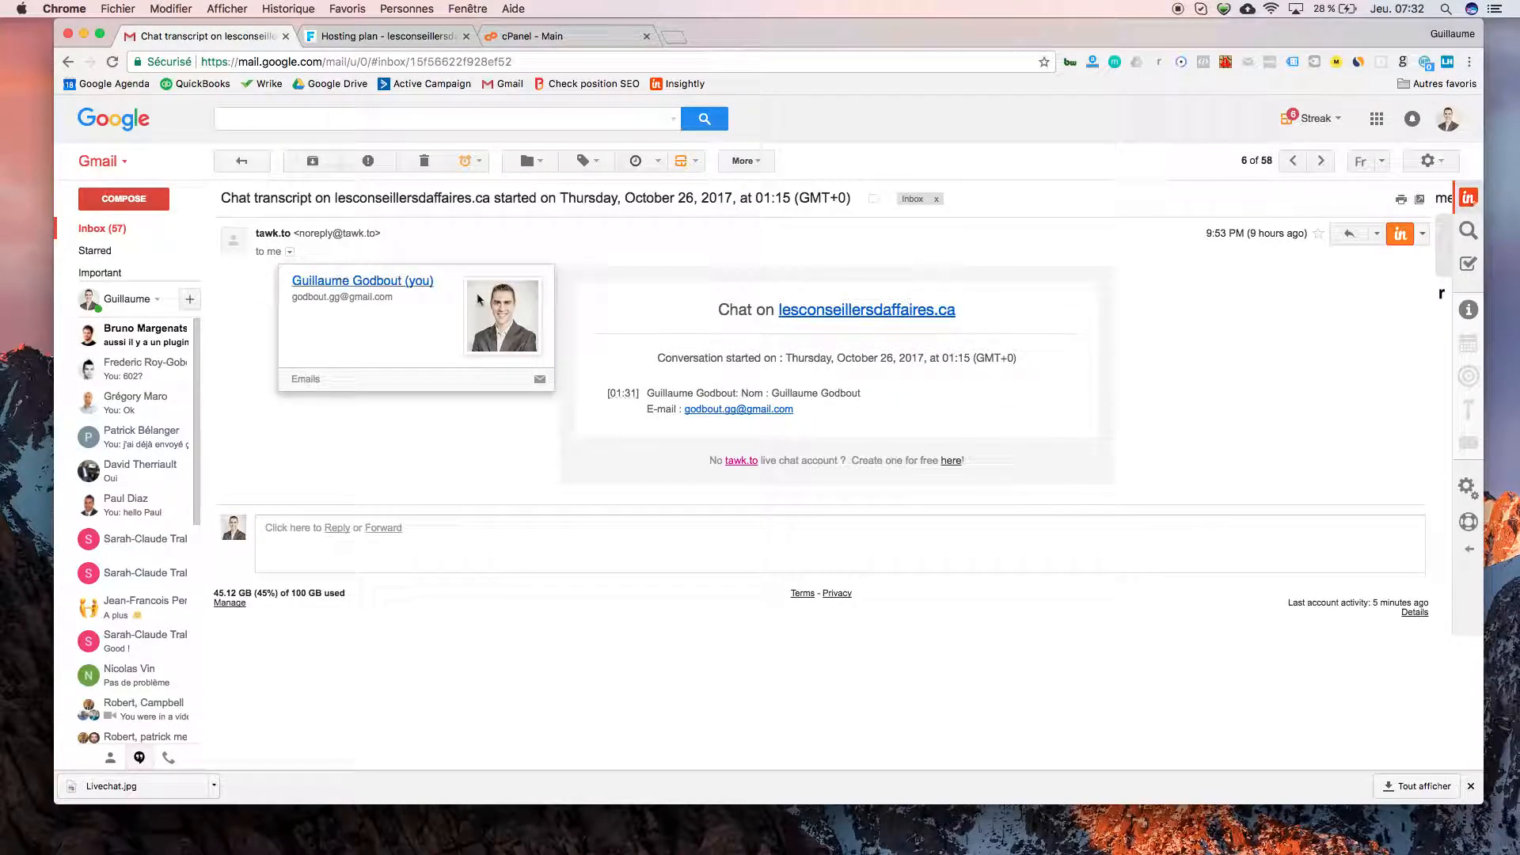
# - Reply to the tawk.to transcript with the From address set to the lesconseillersdaffaires.ca address
pyautogui.click(1348, 233)
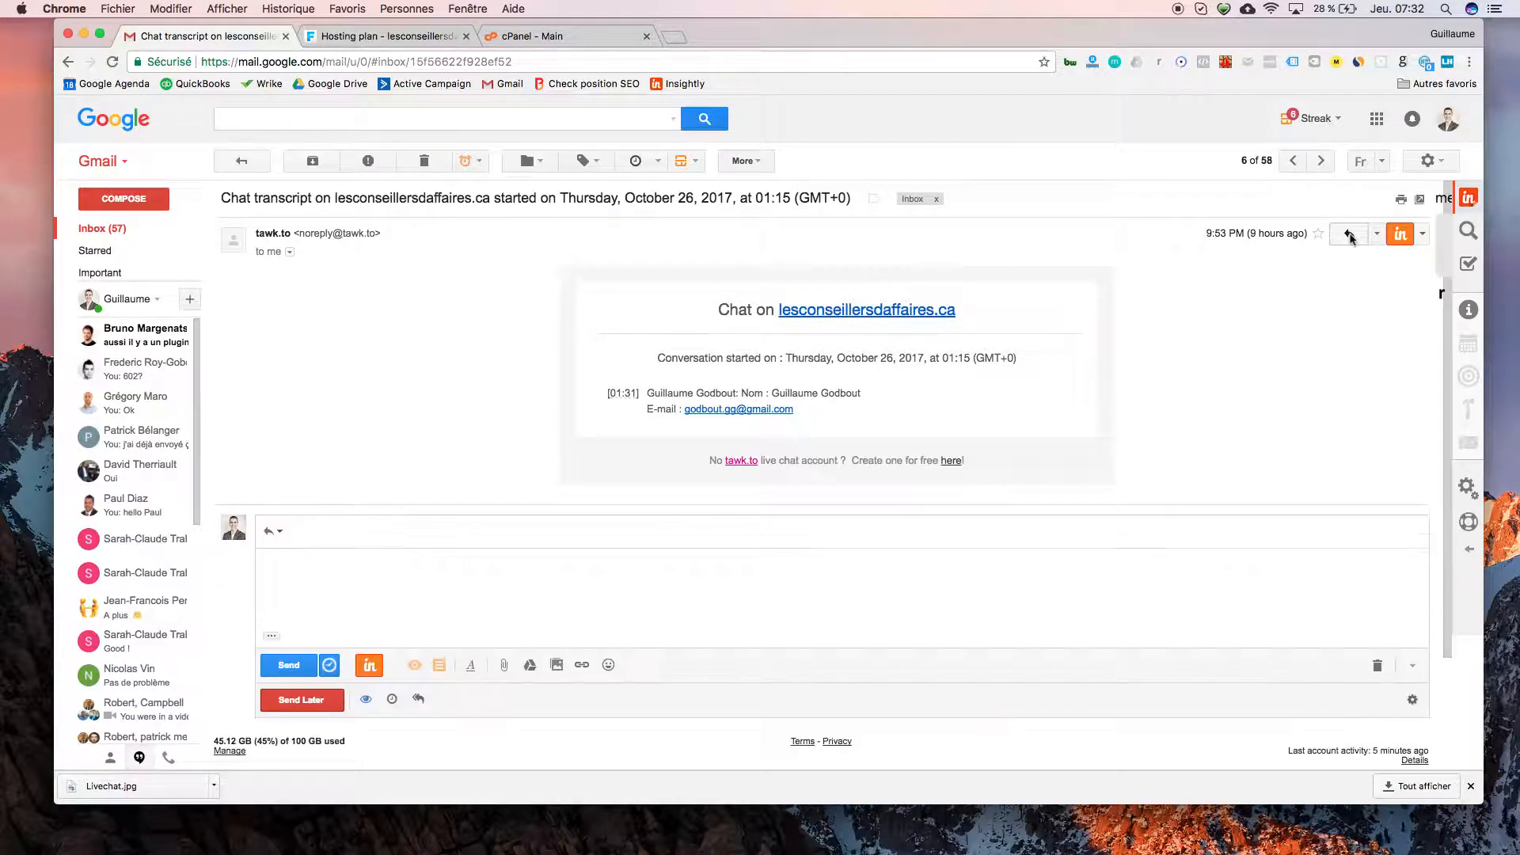
pyautogui.click(432, 500)
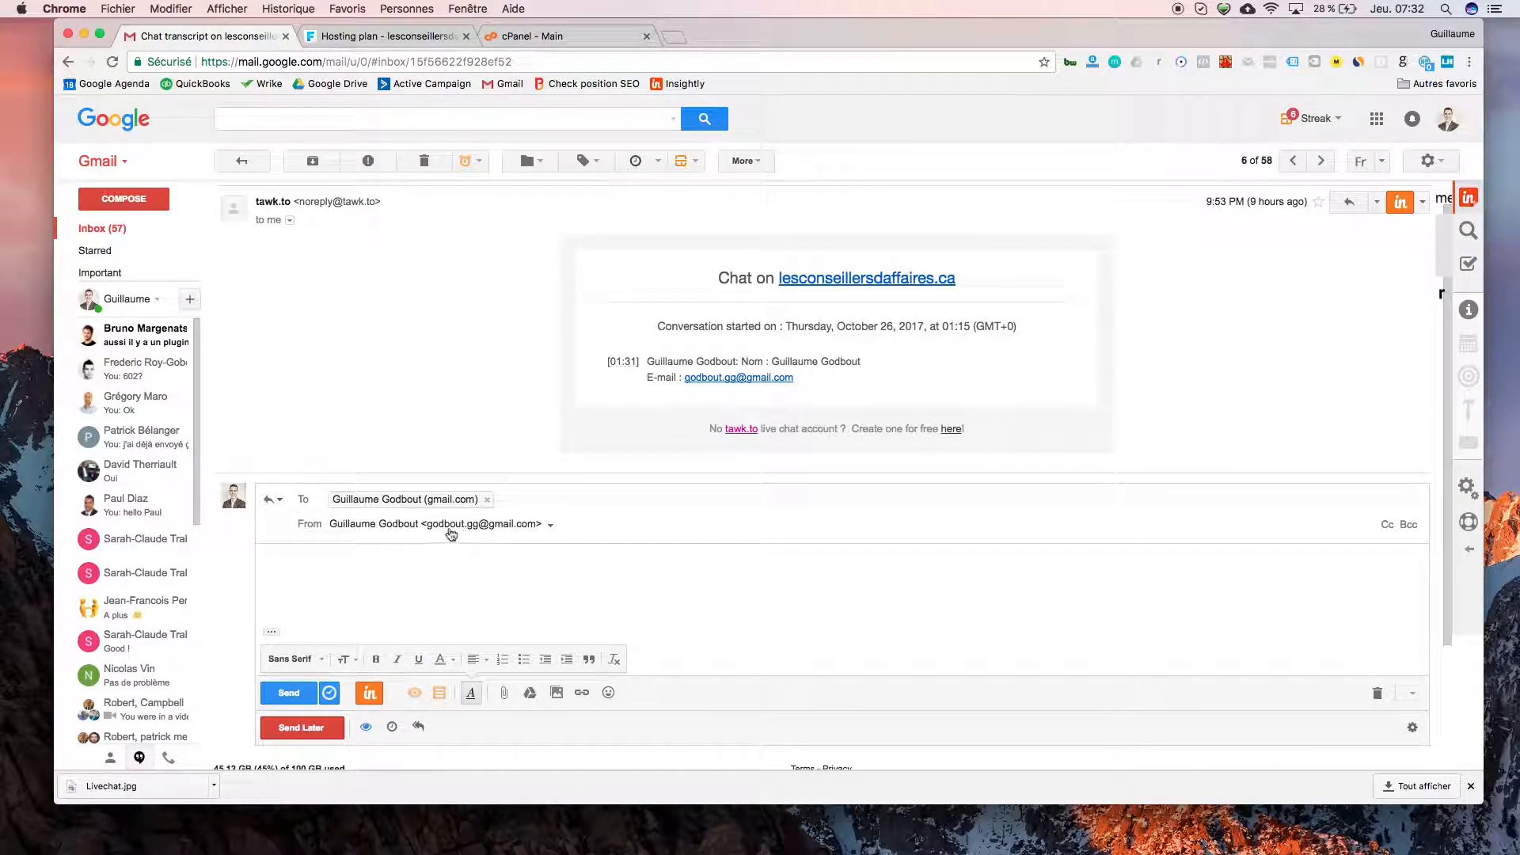
pyautogui.click(501, 527)
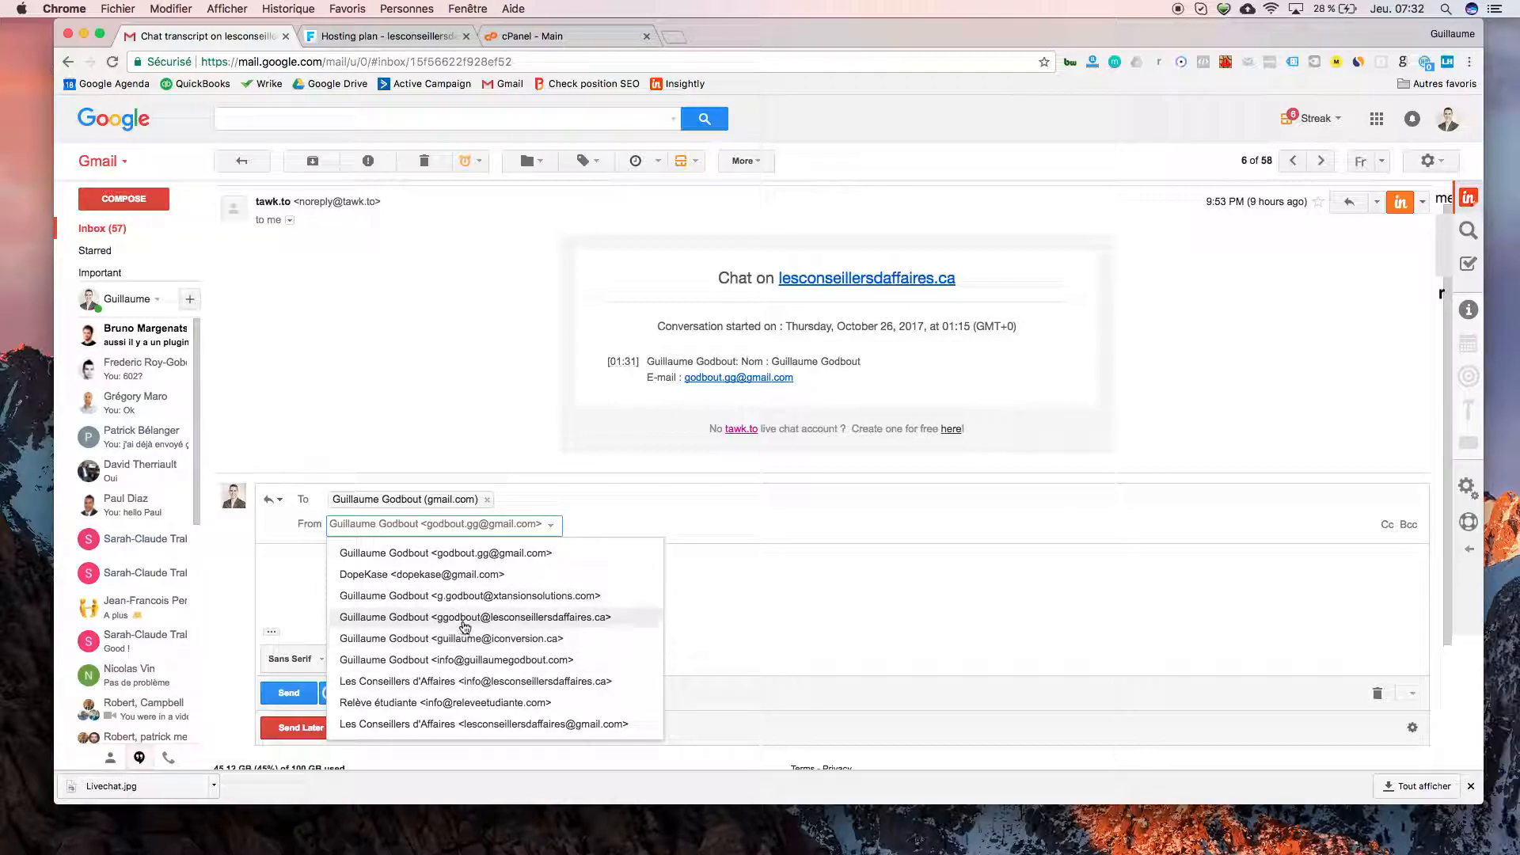
pyautogui.click(472, 624)
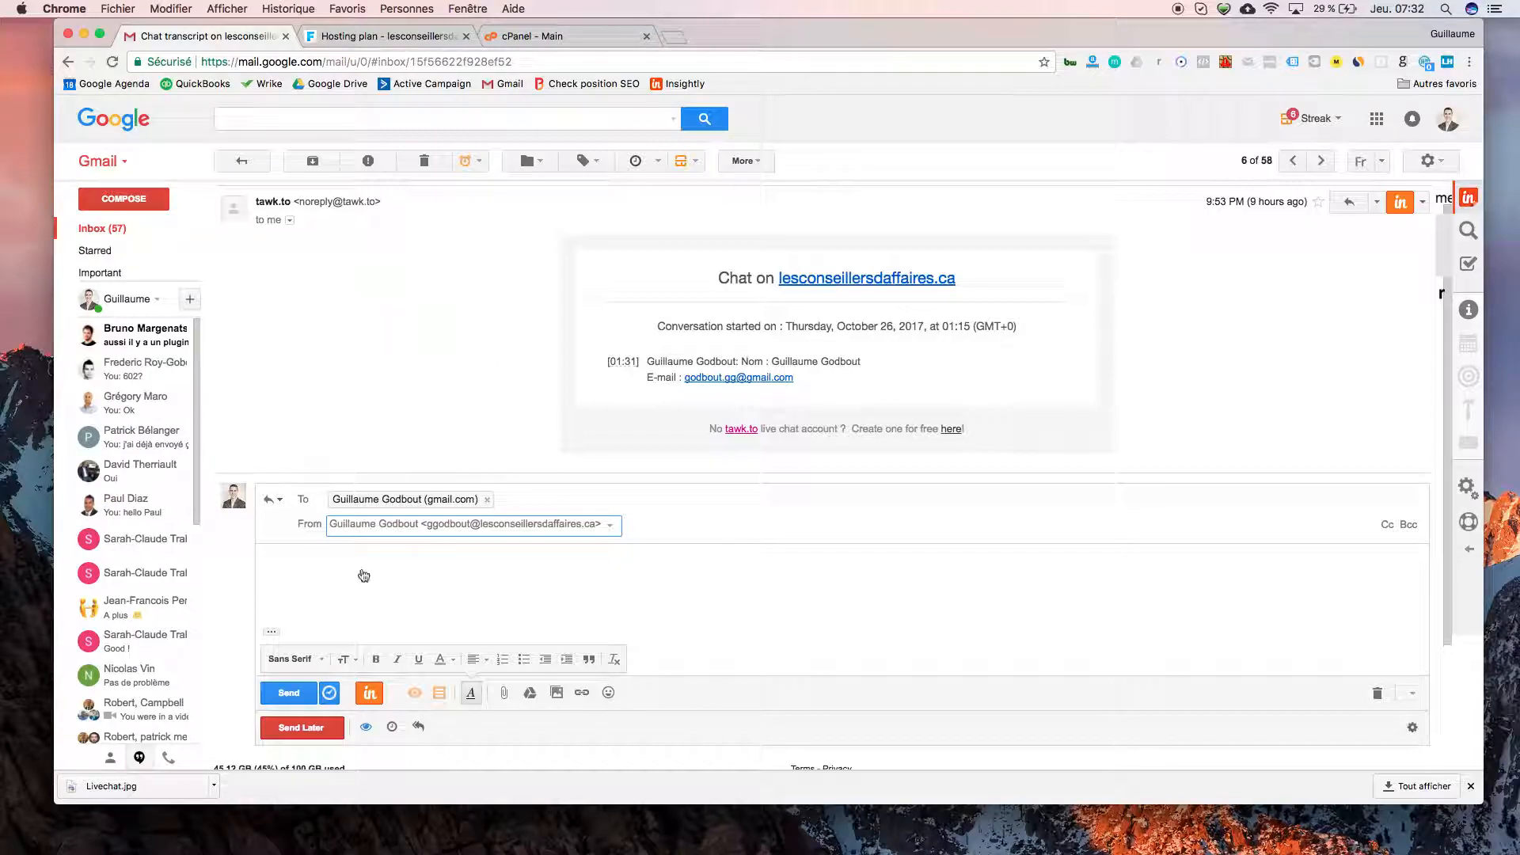